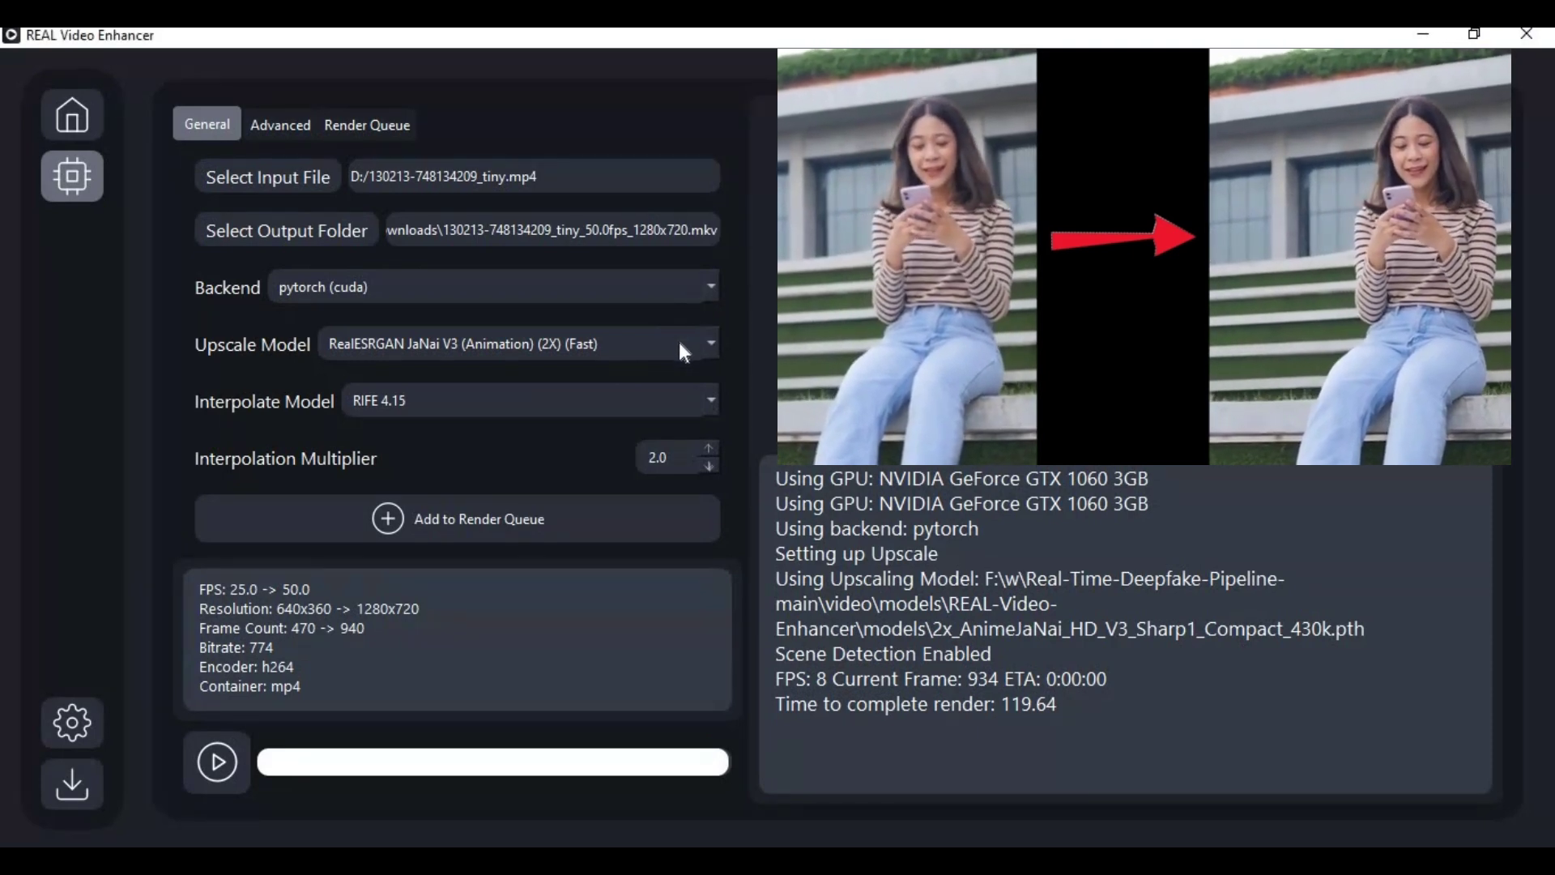
Review the upscale and interpolation models, keeping the current upscaler and RIFE 4.15
left_click(679, 342)
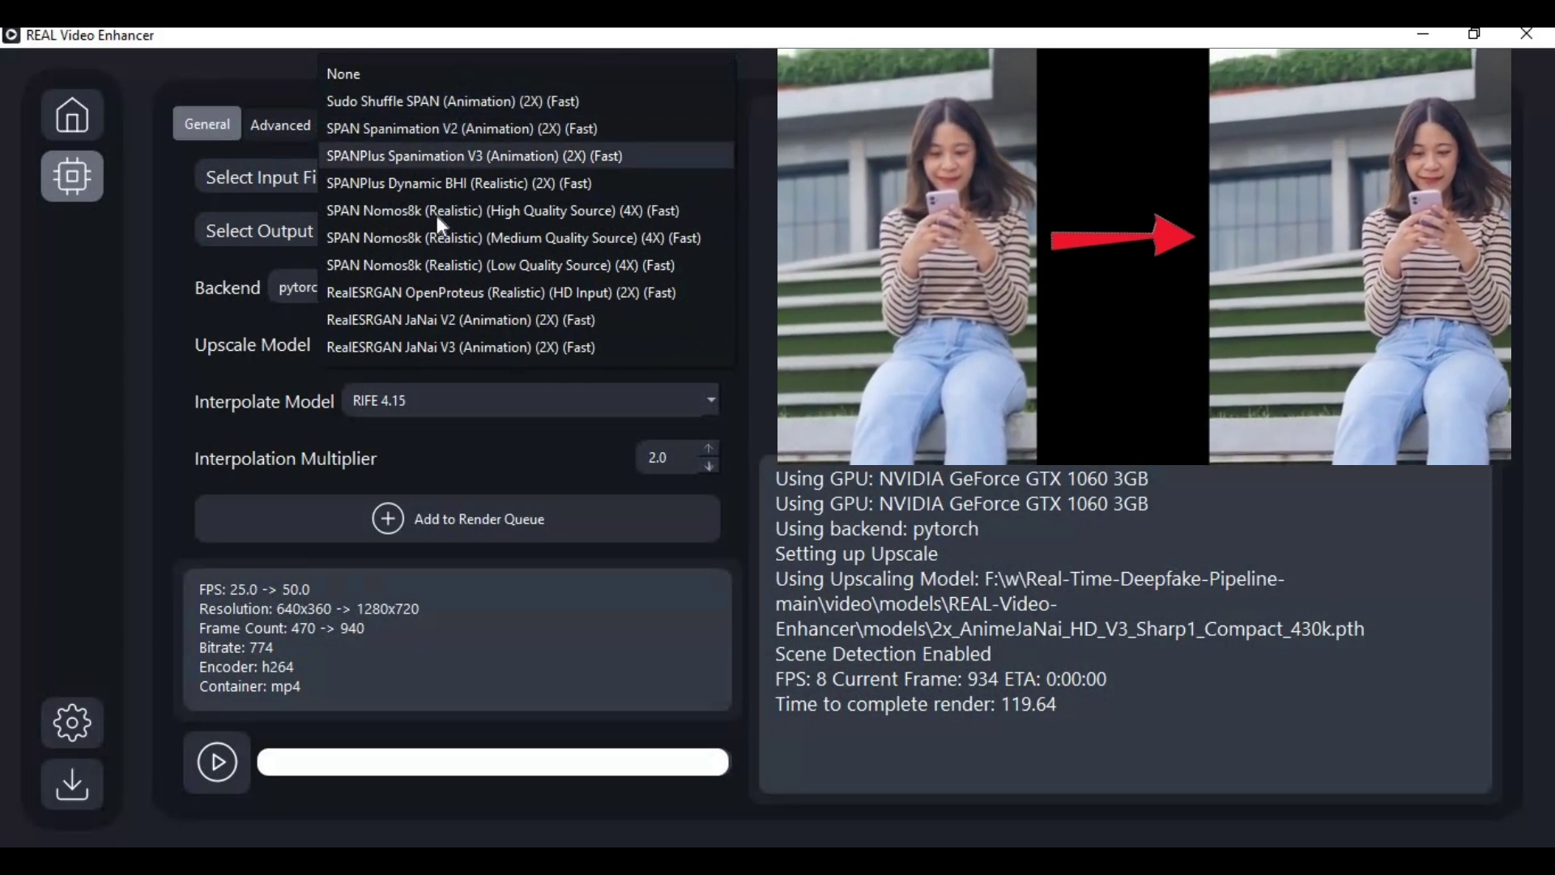
left_click(522, 409)
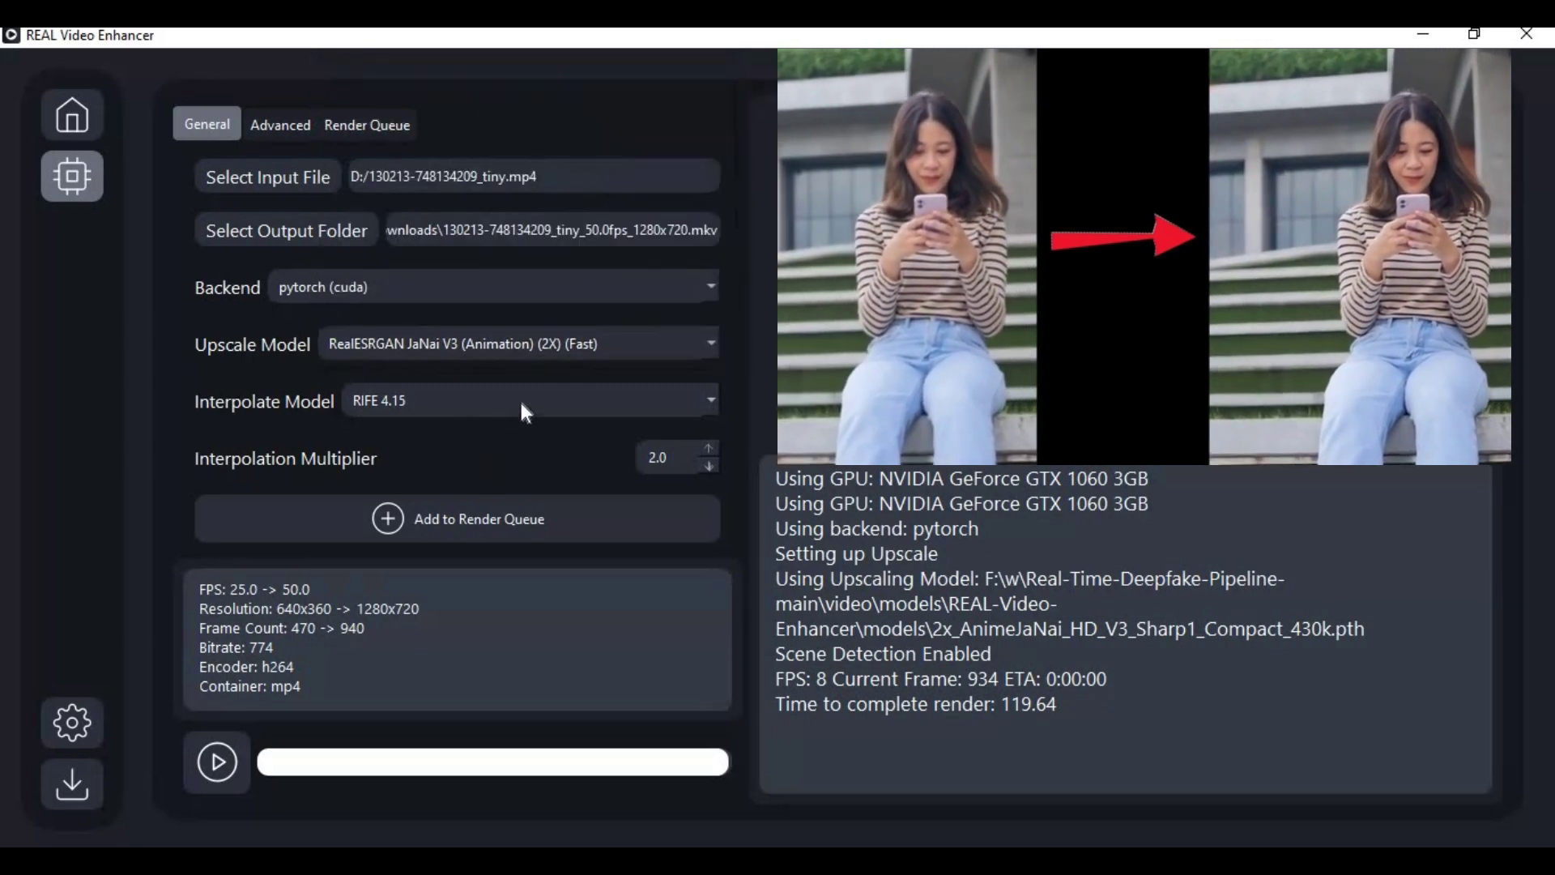
left_click(522, 405)
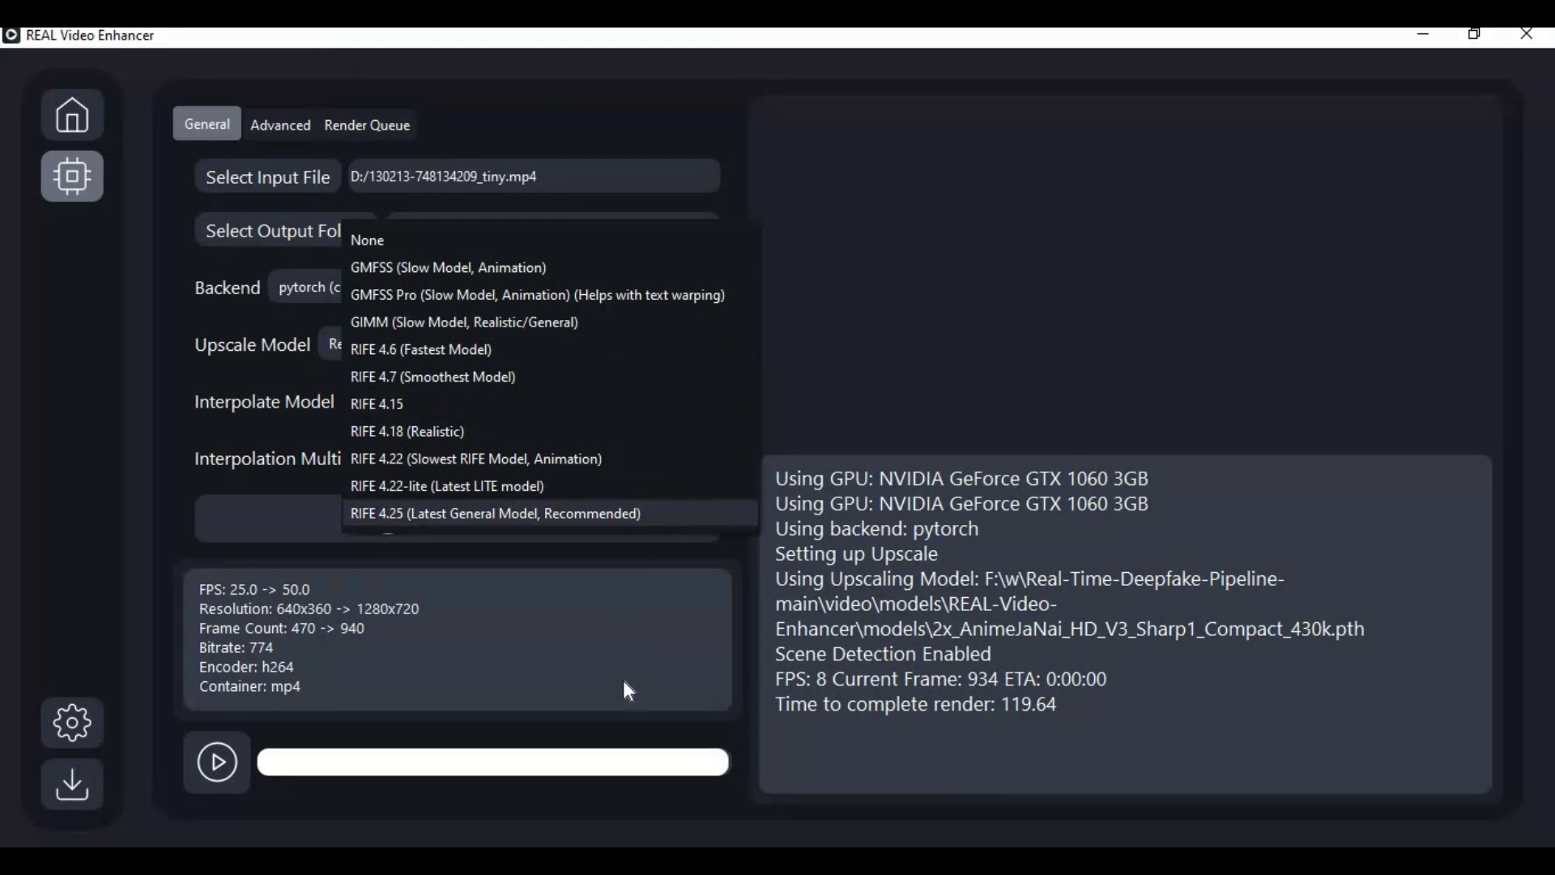
left_click(178, 482)
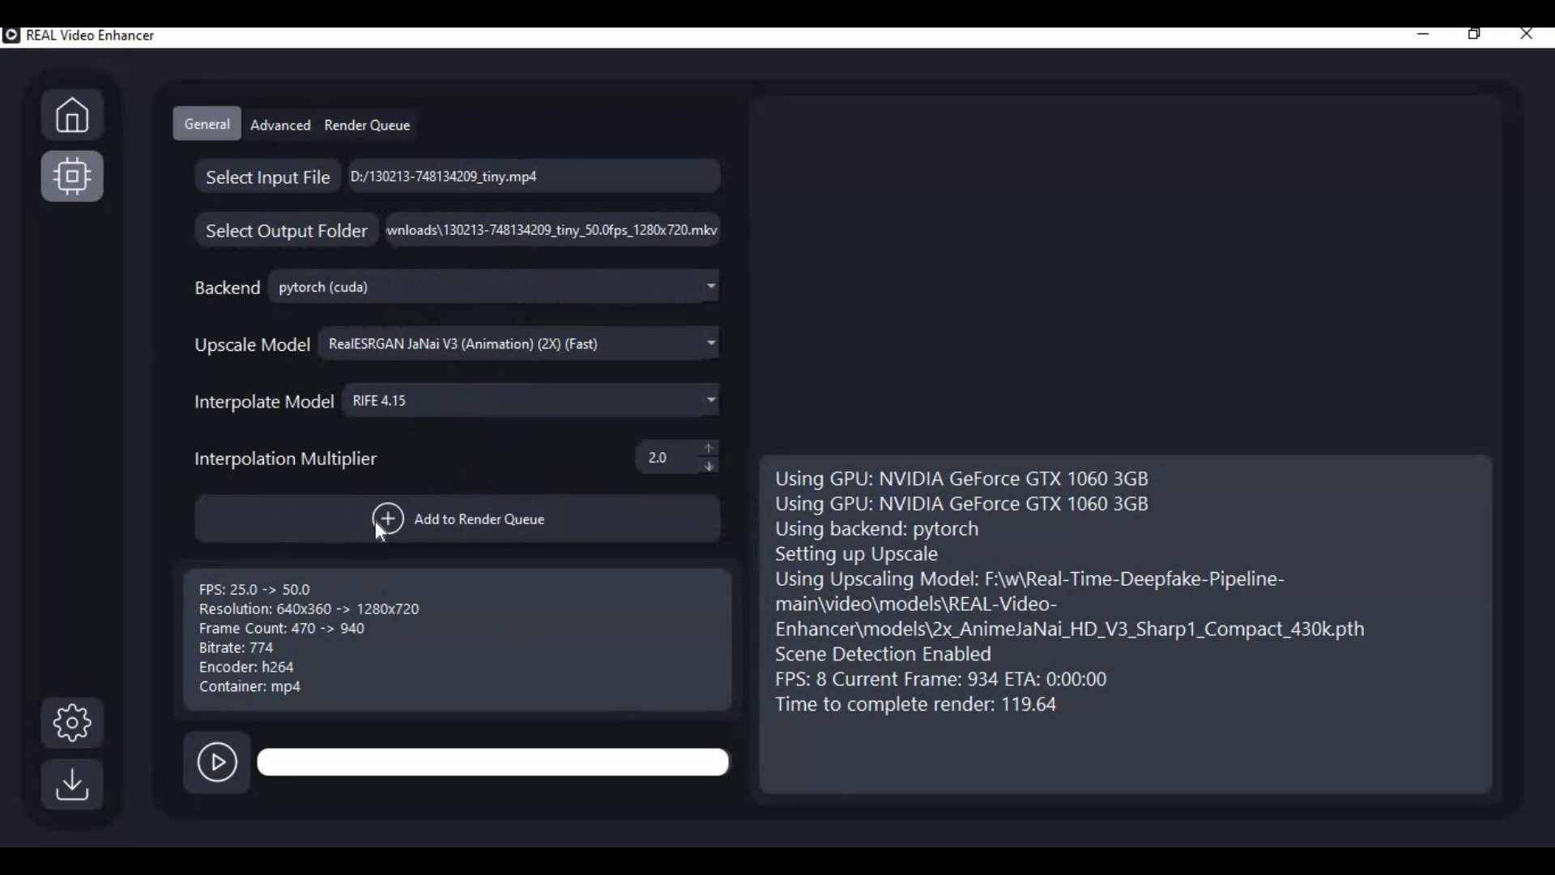
Queue the 2x, 50 fps MKV job and start rendering, overwriting the existing output
left_click(395, 521)
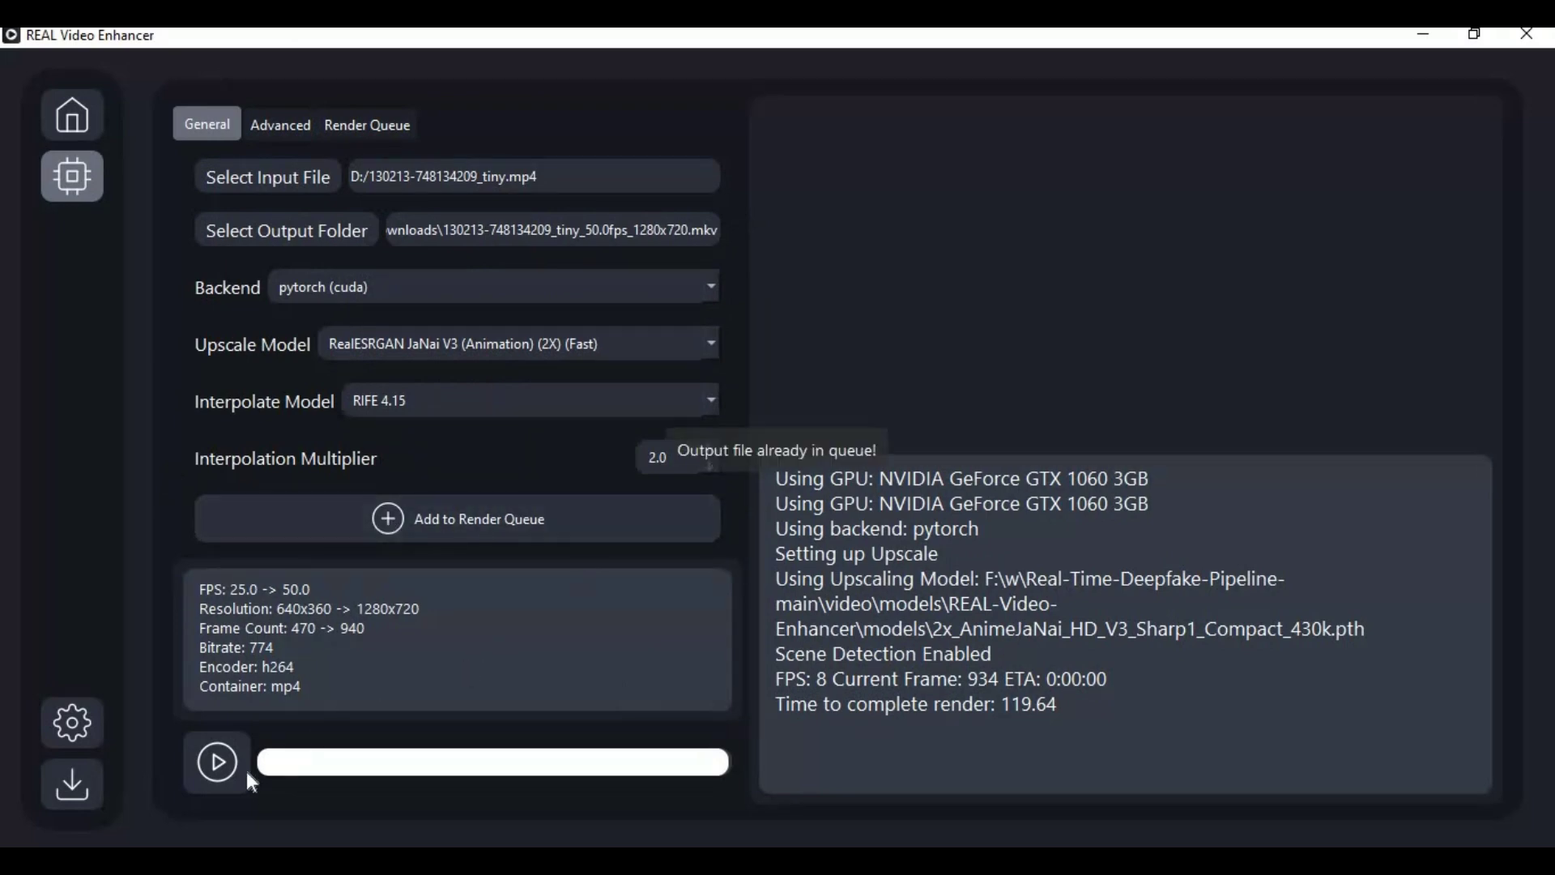
left_click(224, 764)
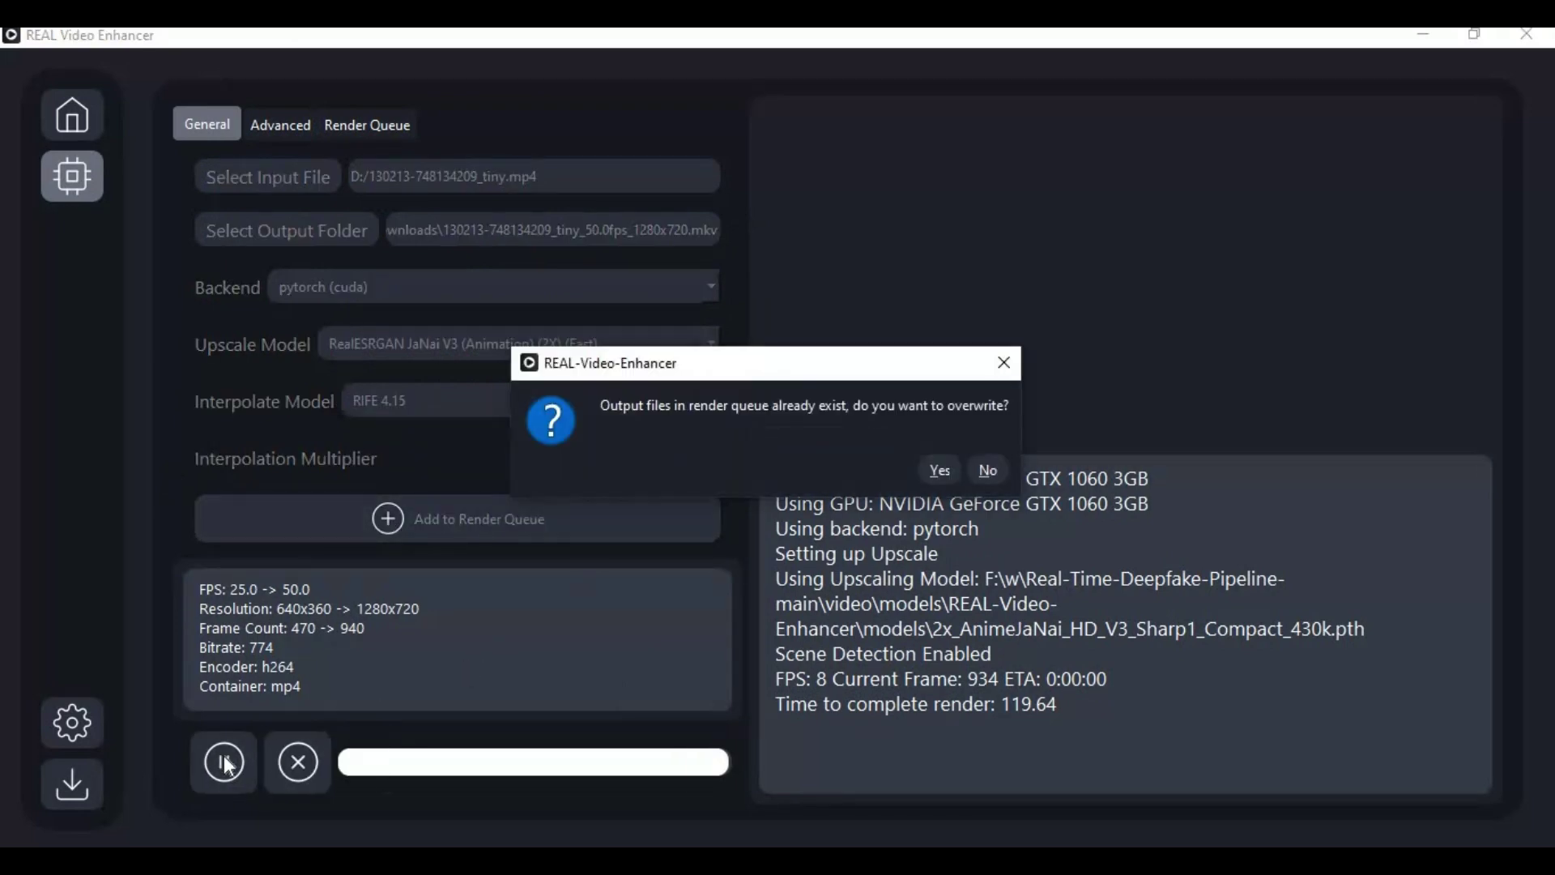
left_click(944, 475)
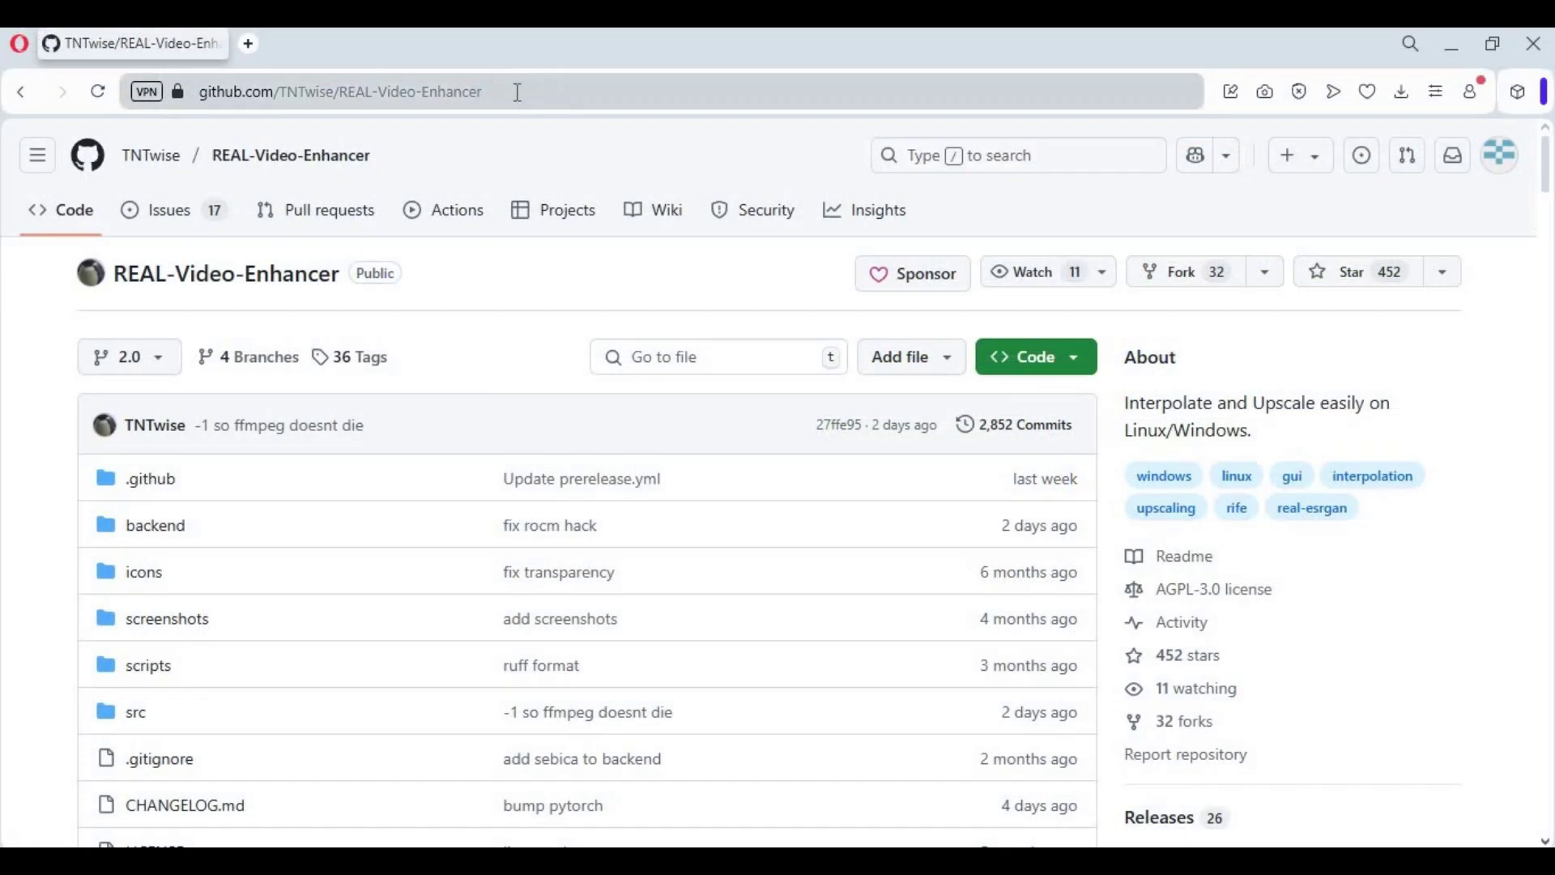
Scroll through the REAL-Video-Enhancer GitHub repository's file list, README and features
left_click(511, 91)
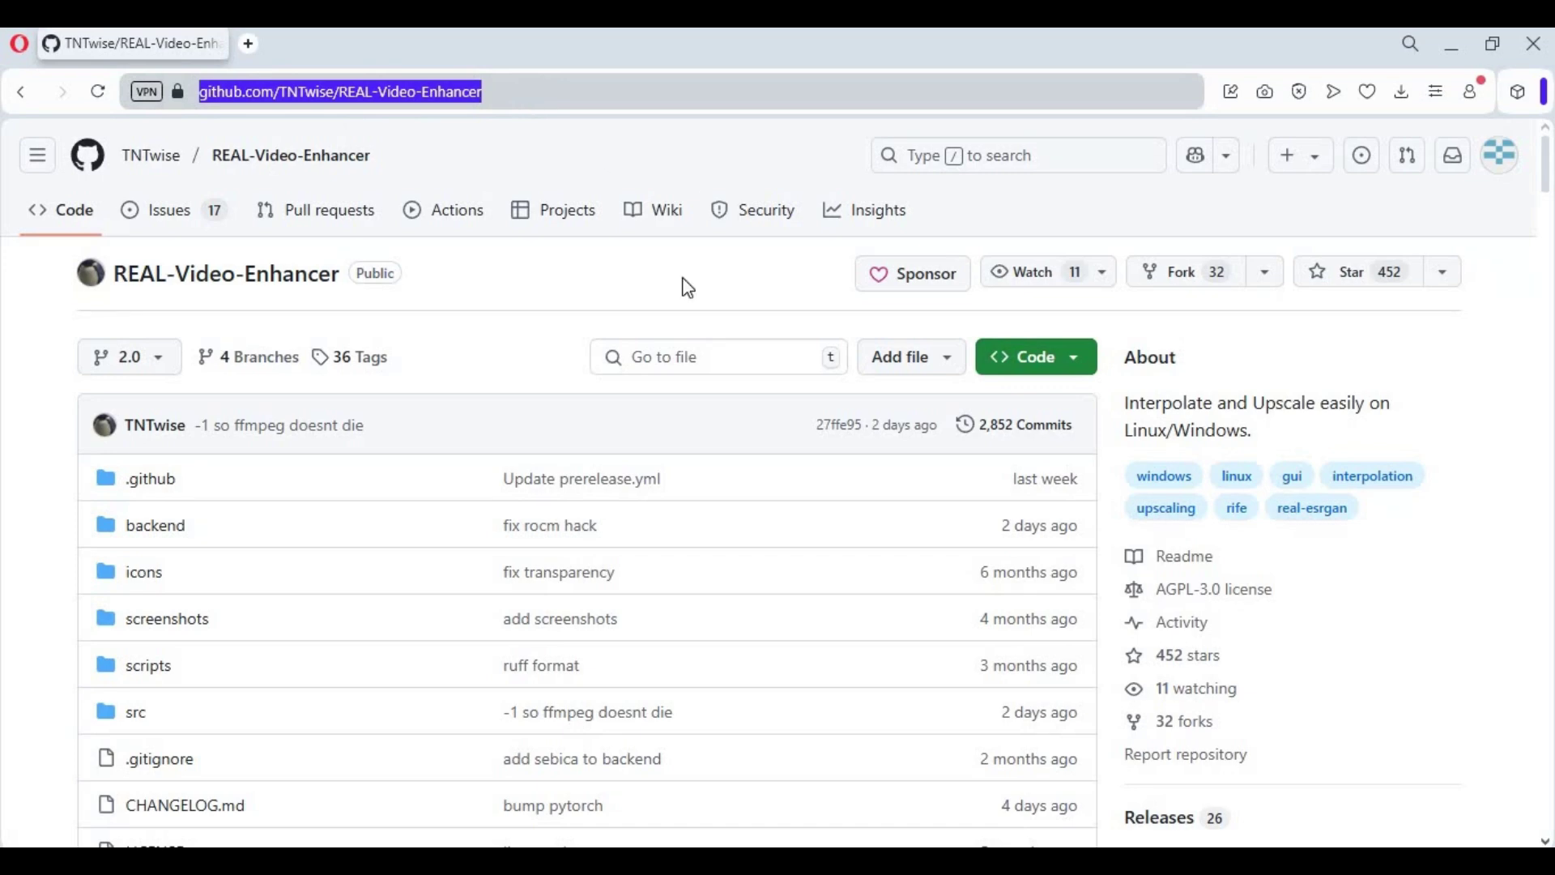
scroll(722, 306, "down", 6)
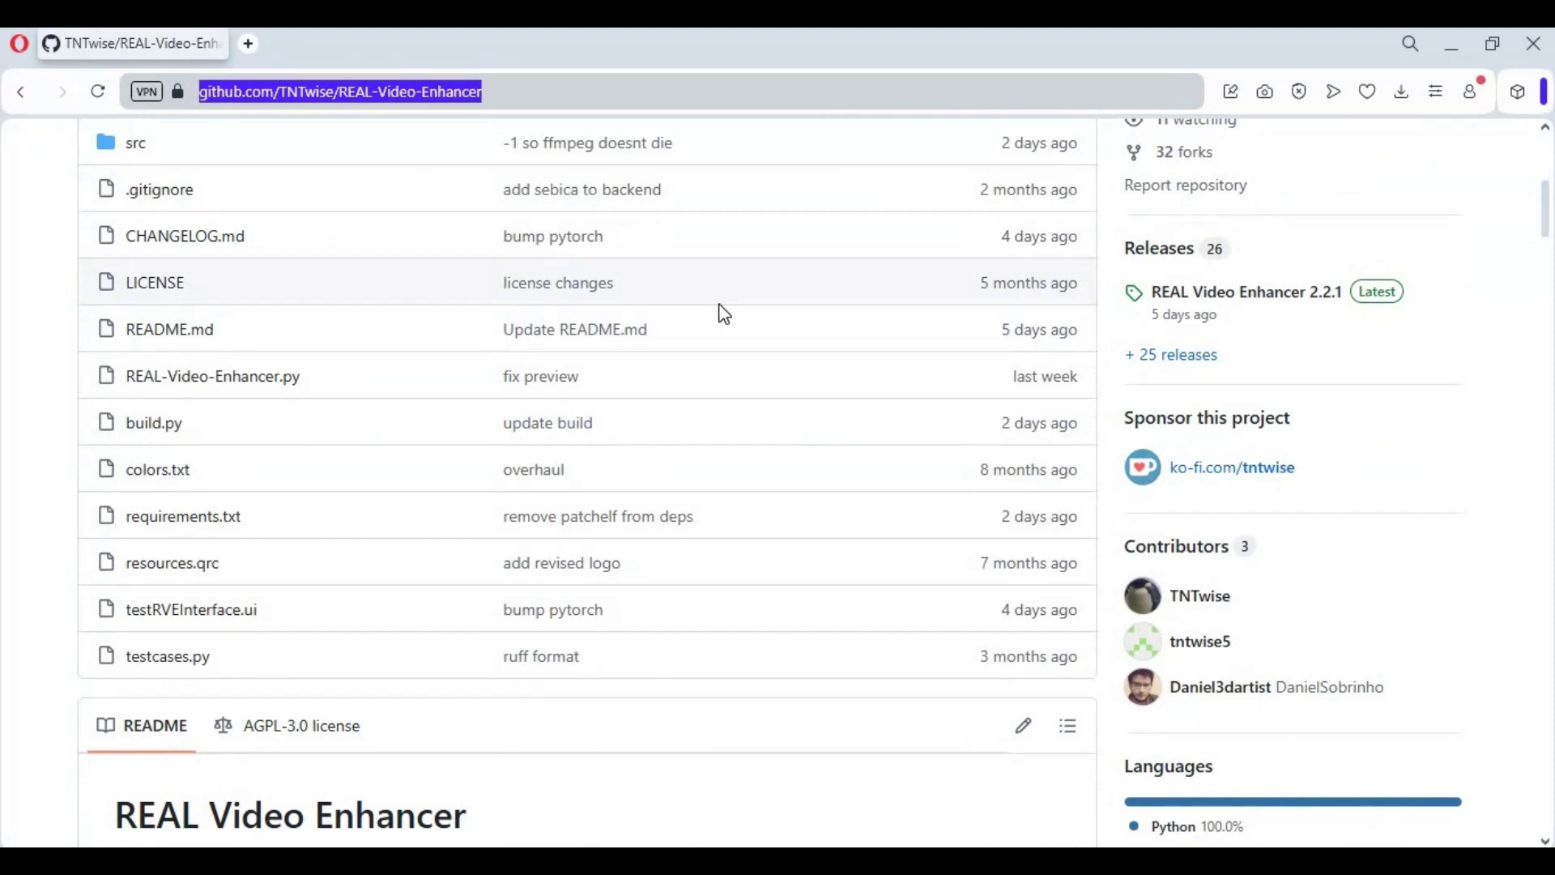
scroll(725, 314, "down", 13)
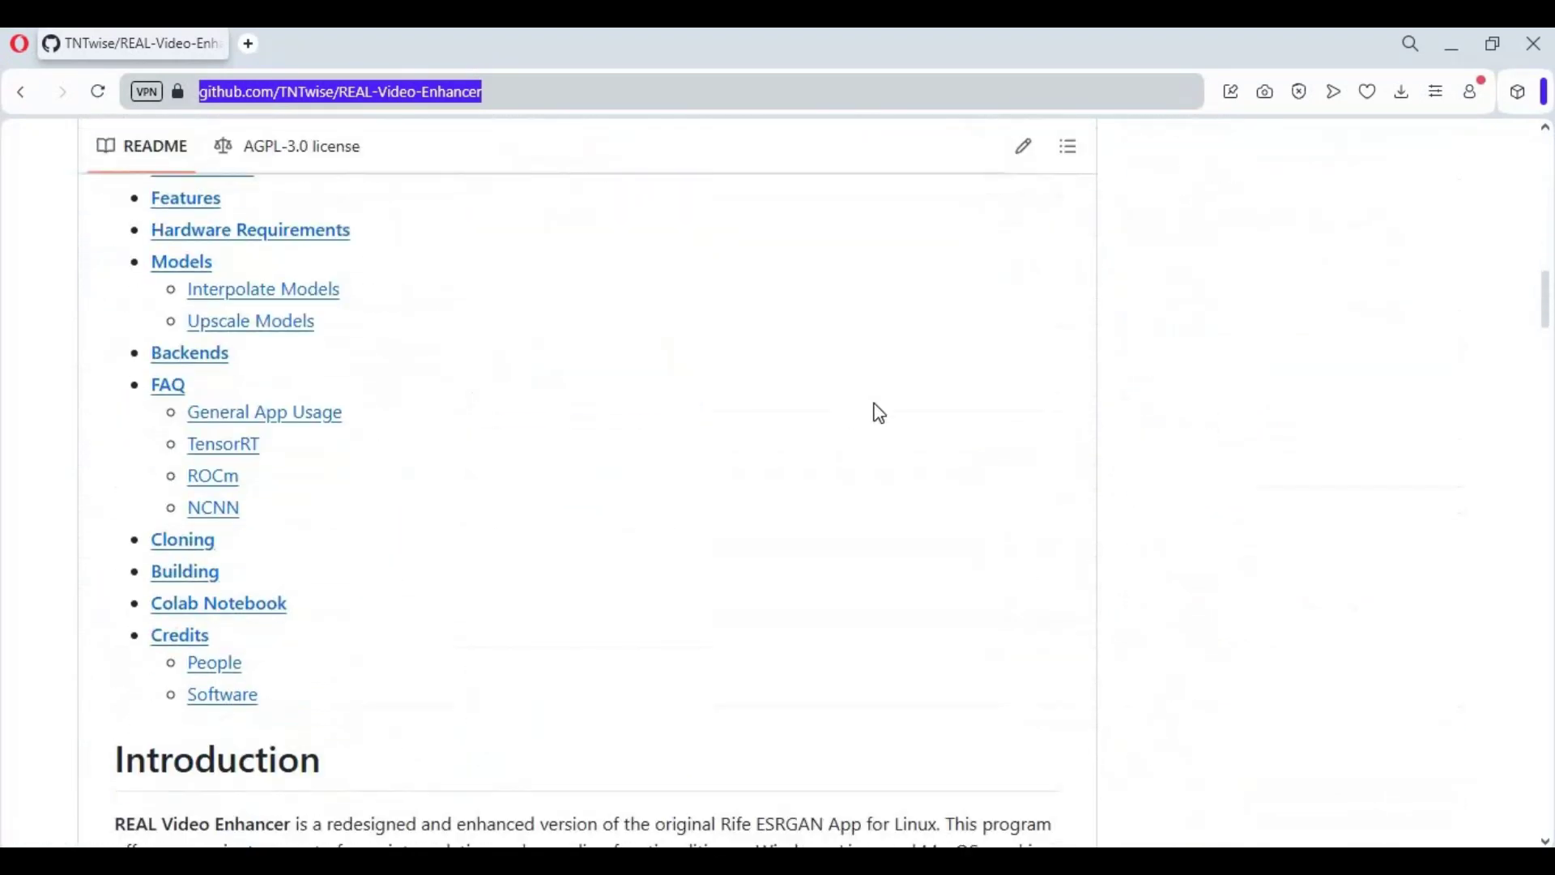
scroll(880, 413, "down", 8)
scroll(877, 414, "down", 6)
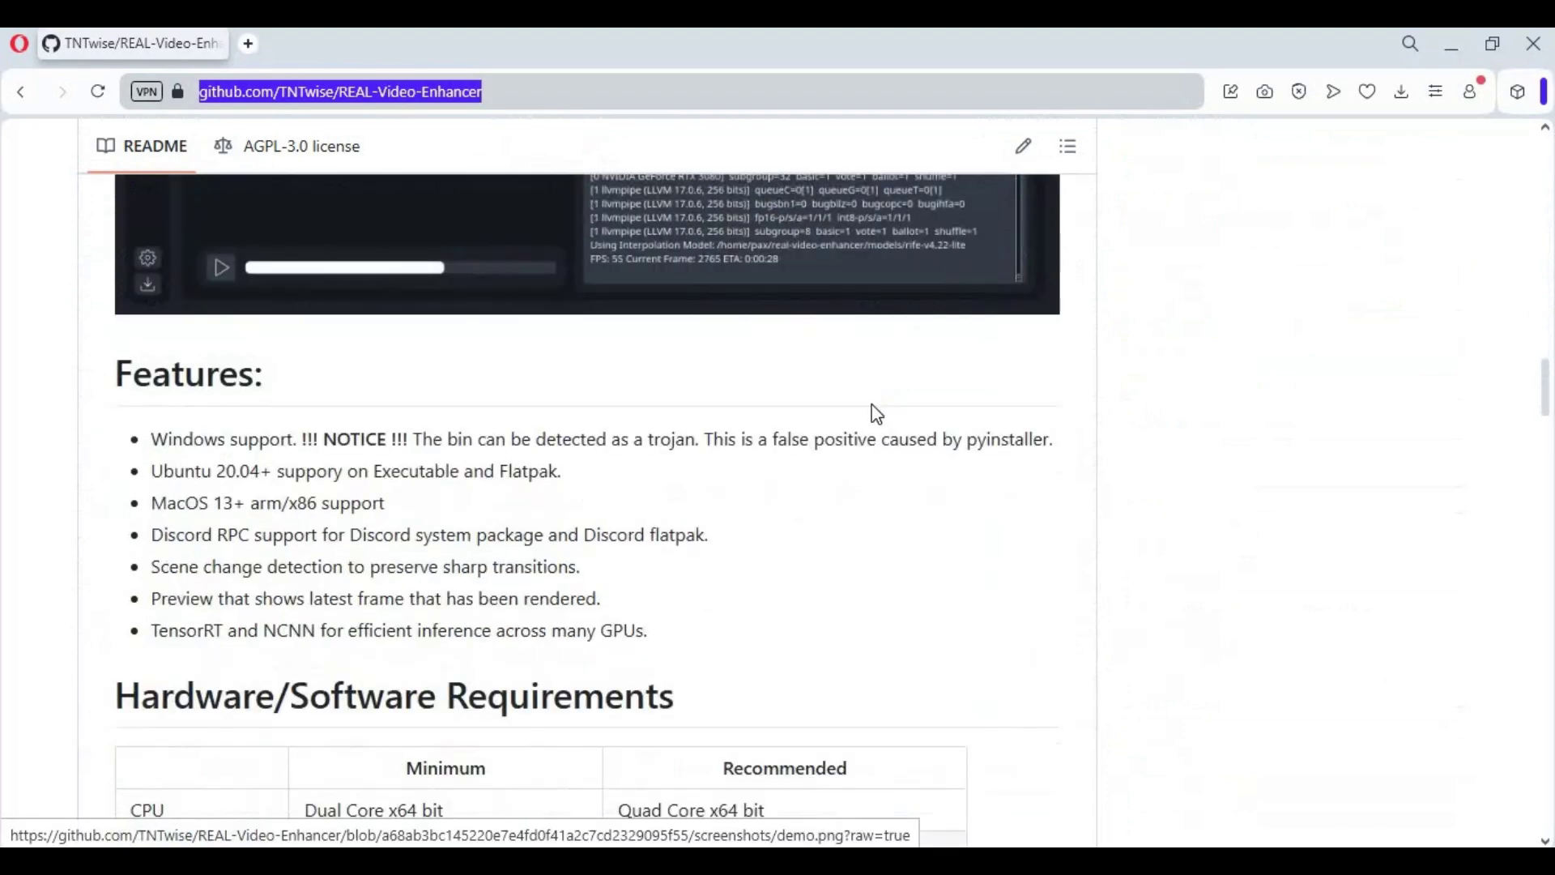
scroll(877, 414, "down", 7)
scroll(1328, 469, "up", 9)
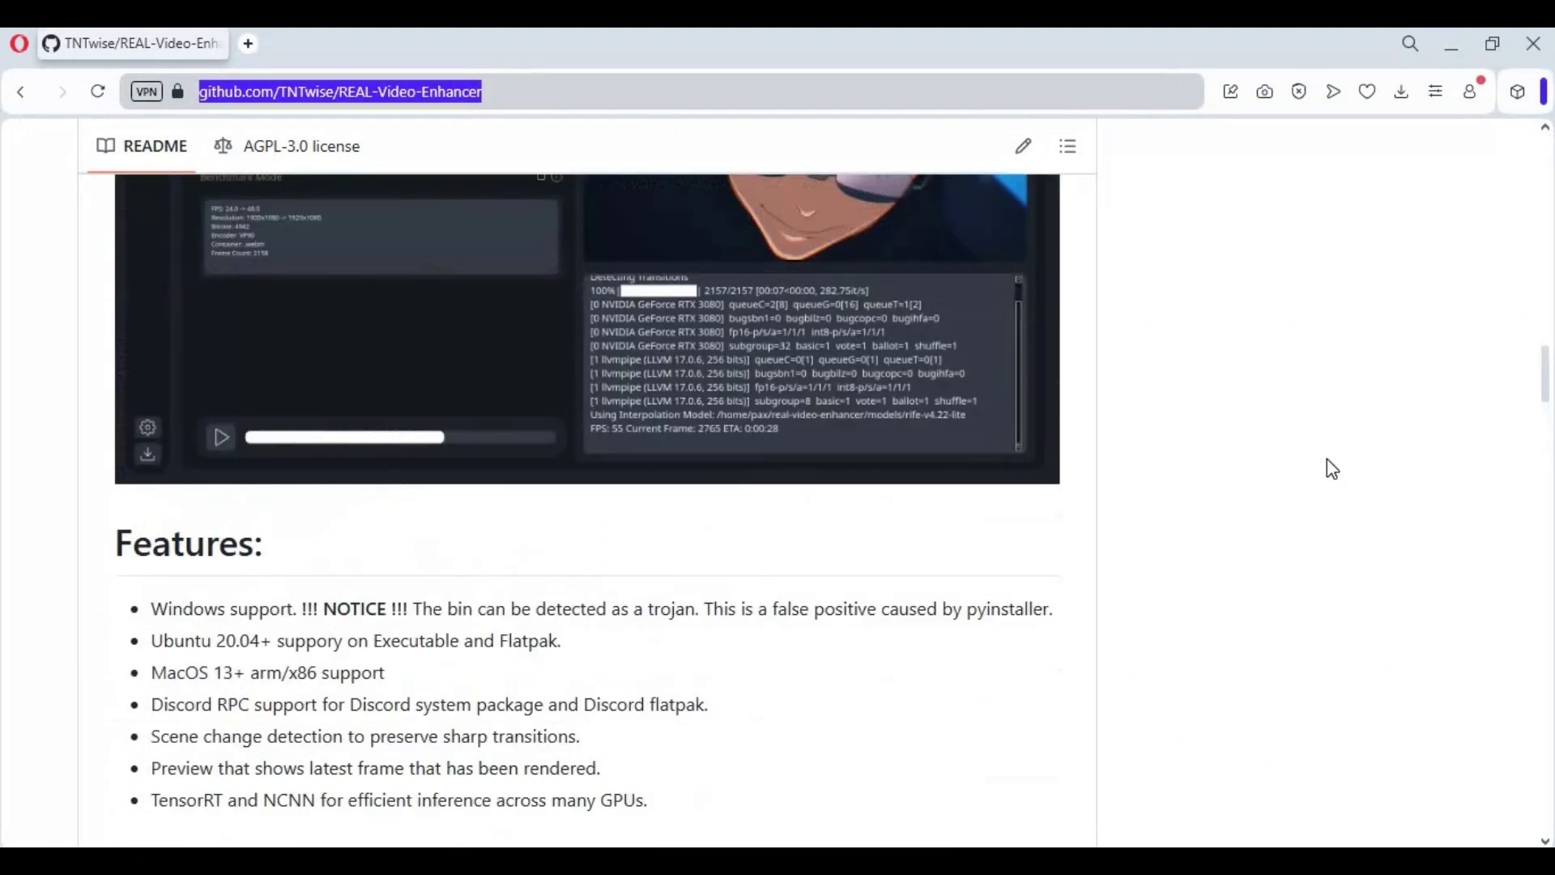
scroll(1332, 469, "up", 20)
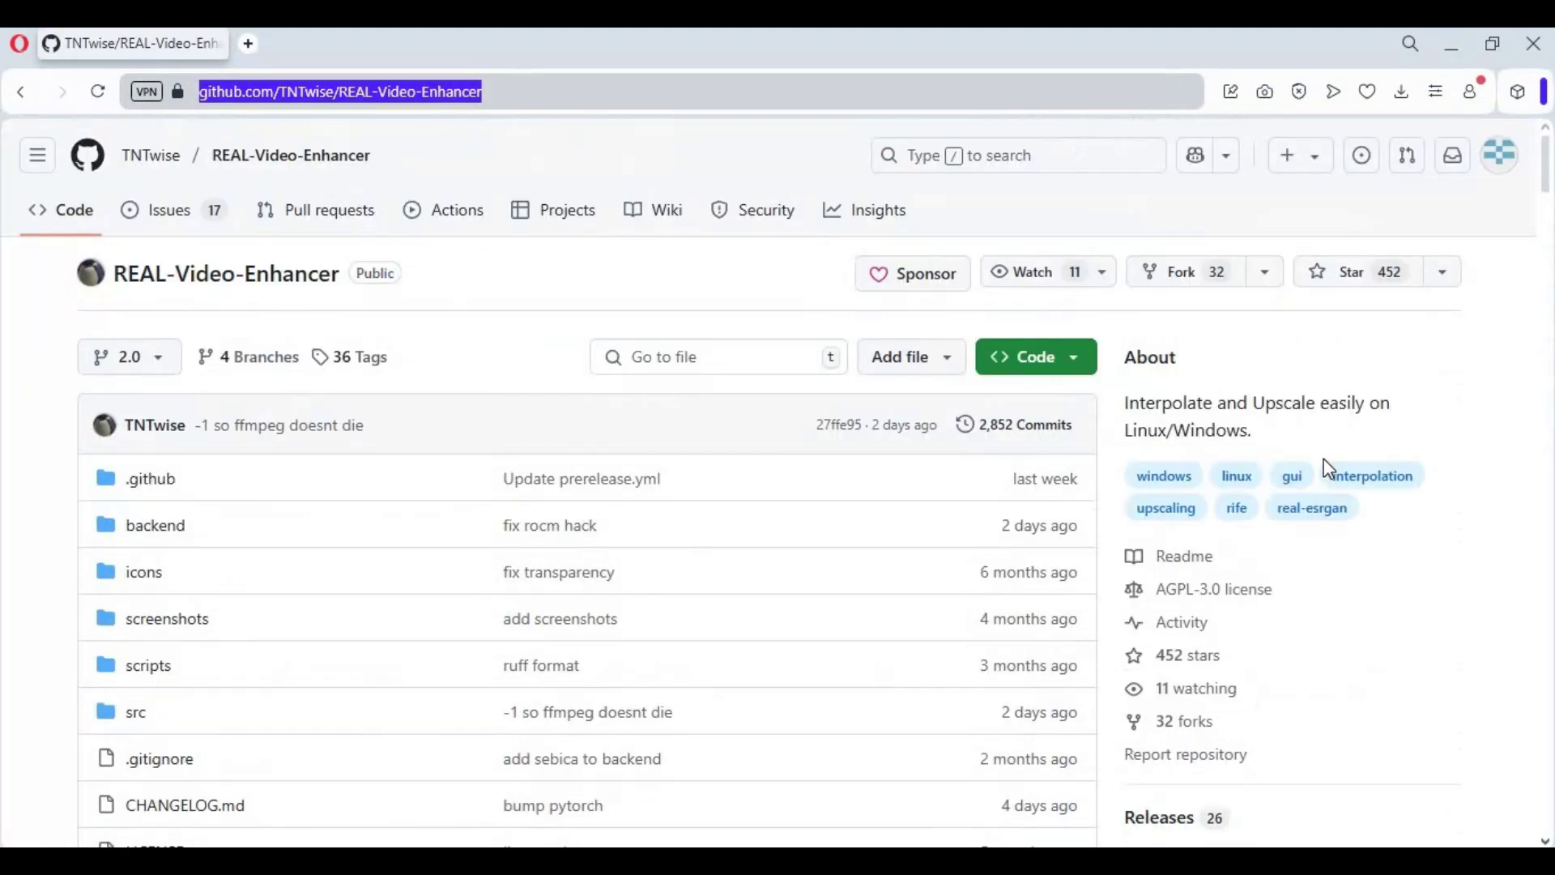
scroll(1328, 468, "down", 4)
Download REAL-Video-Enhancer-2.2.1-Windows.zip from the 2.2.1 release assets
left_click(1200, 485)
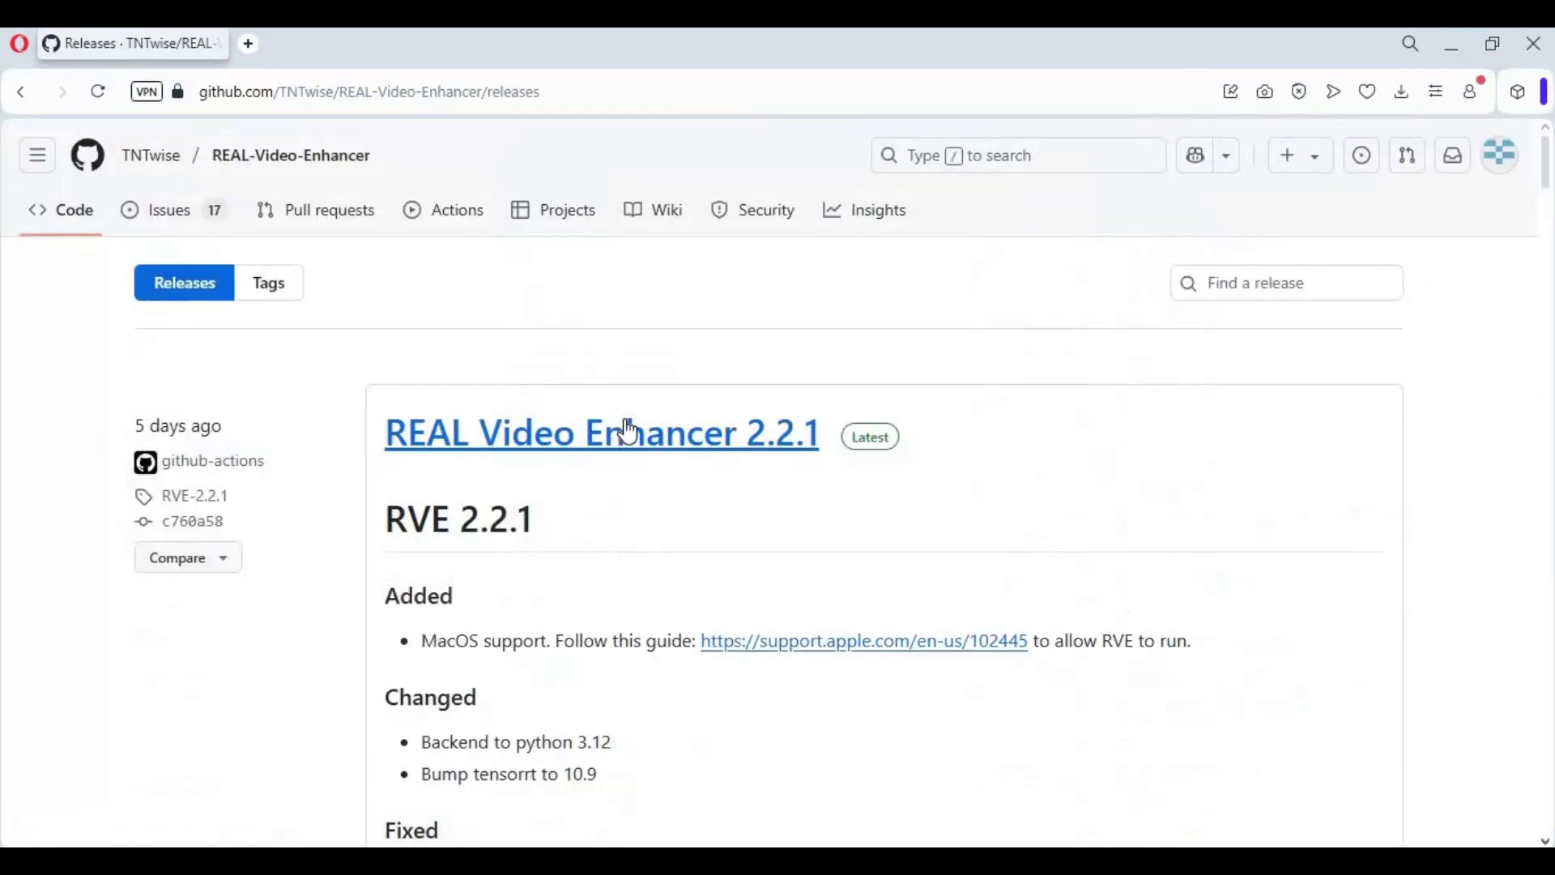
scroll(631, 429, "down", 4)
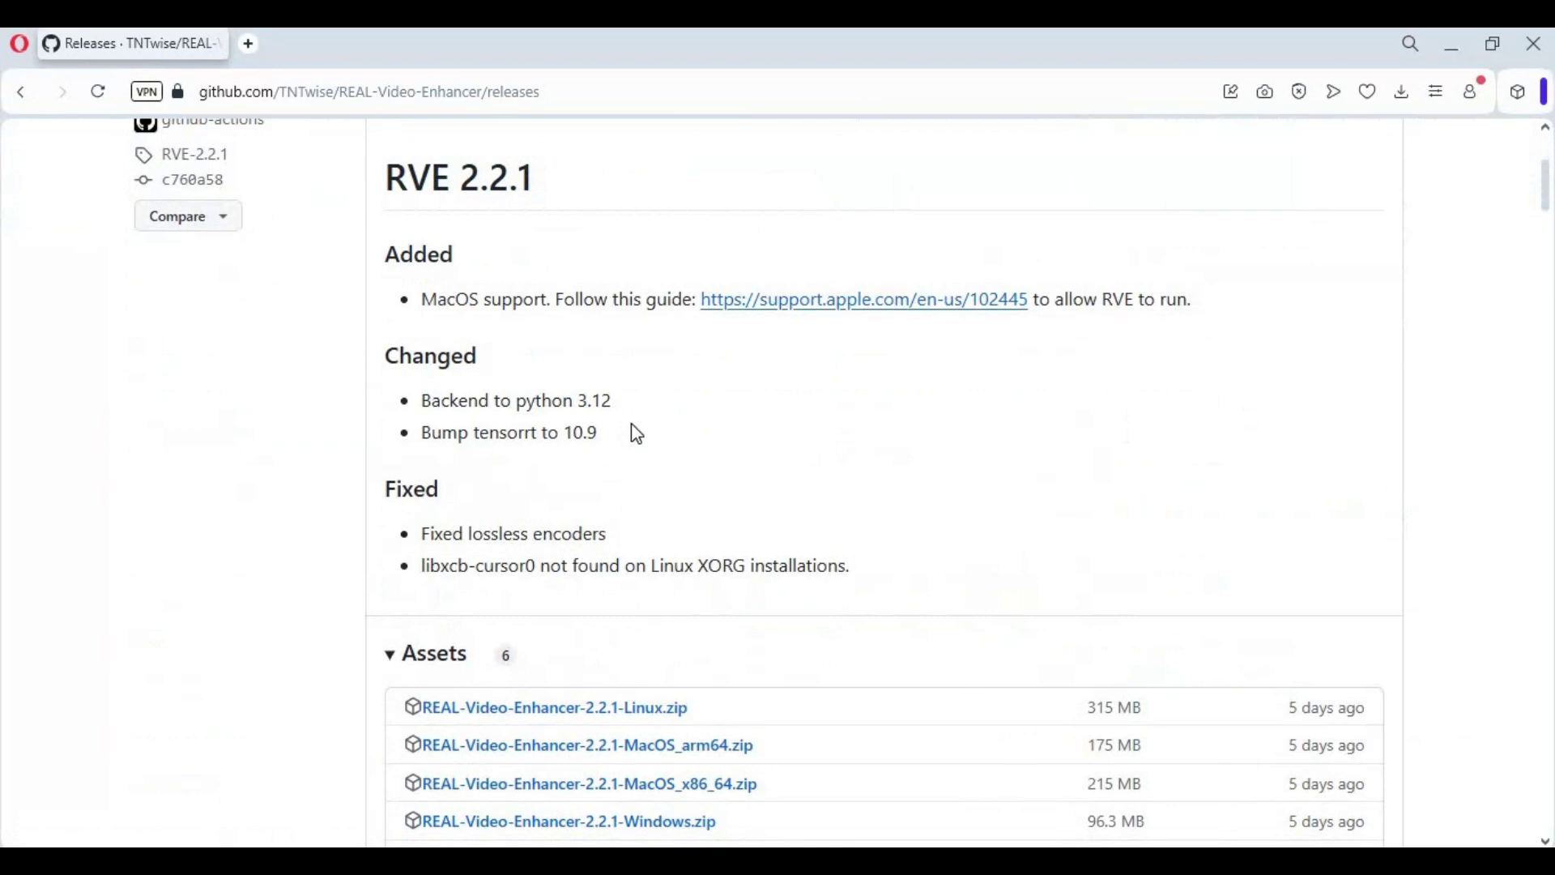
scroll(635, 434, "down", 1)
scroll(542, 375, "down", 3)
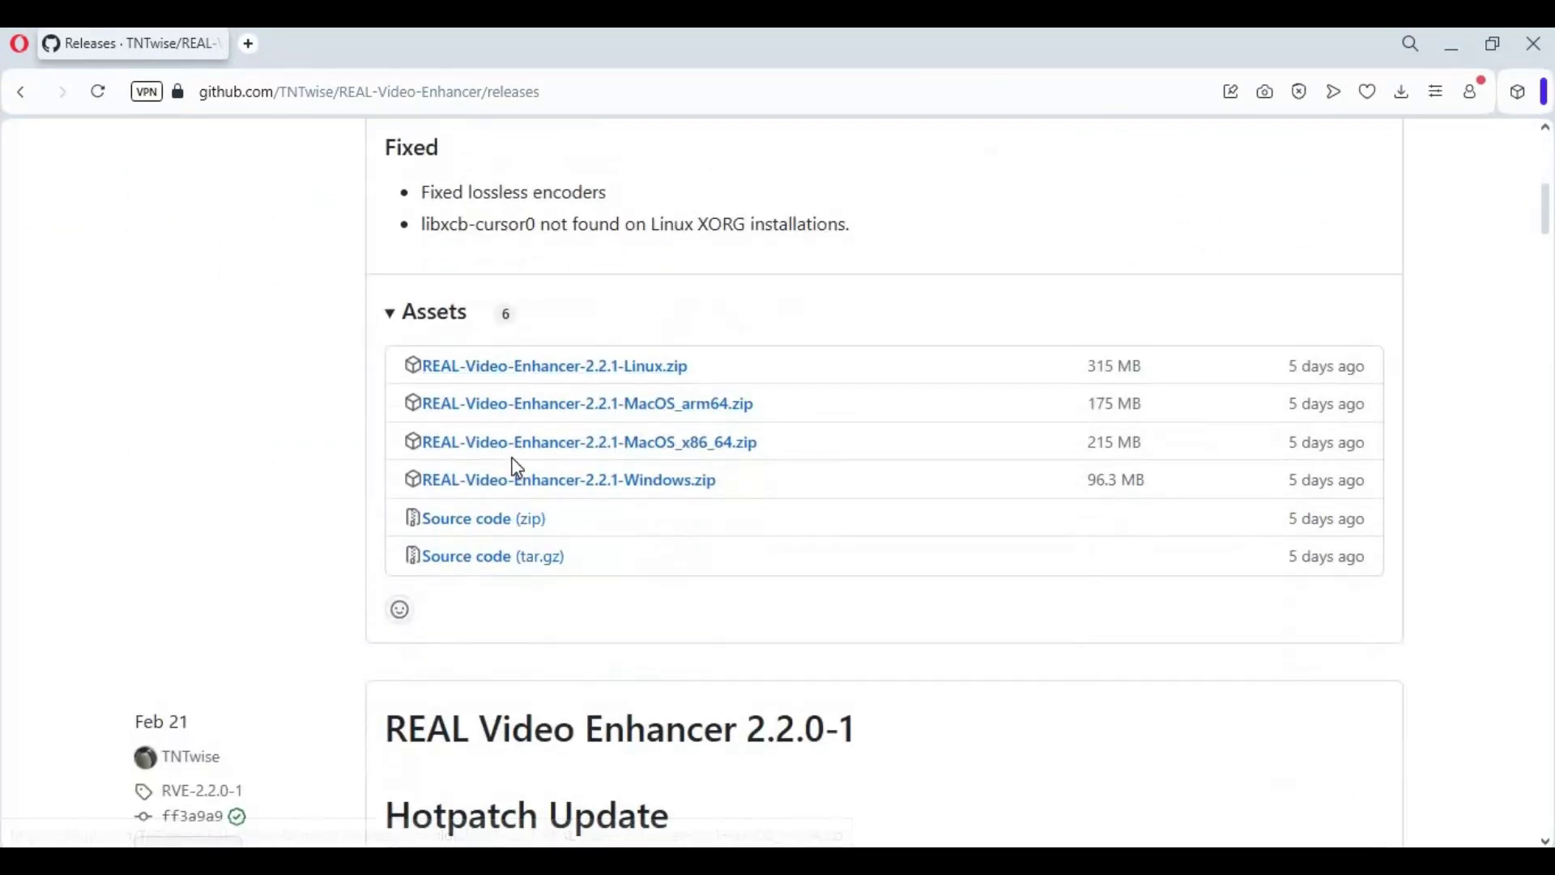
left_click(519, 487)
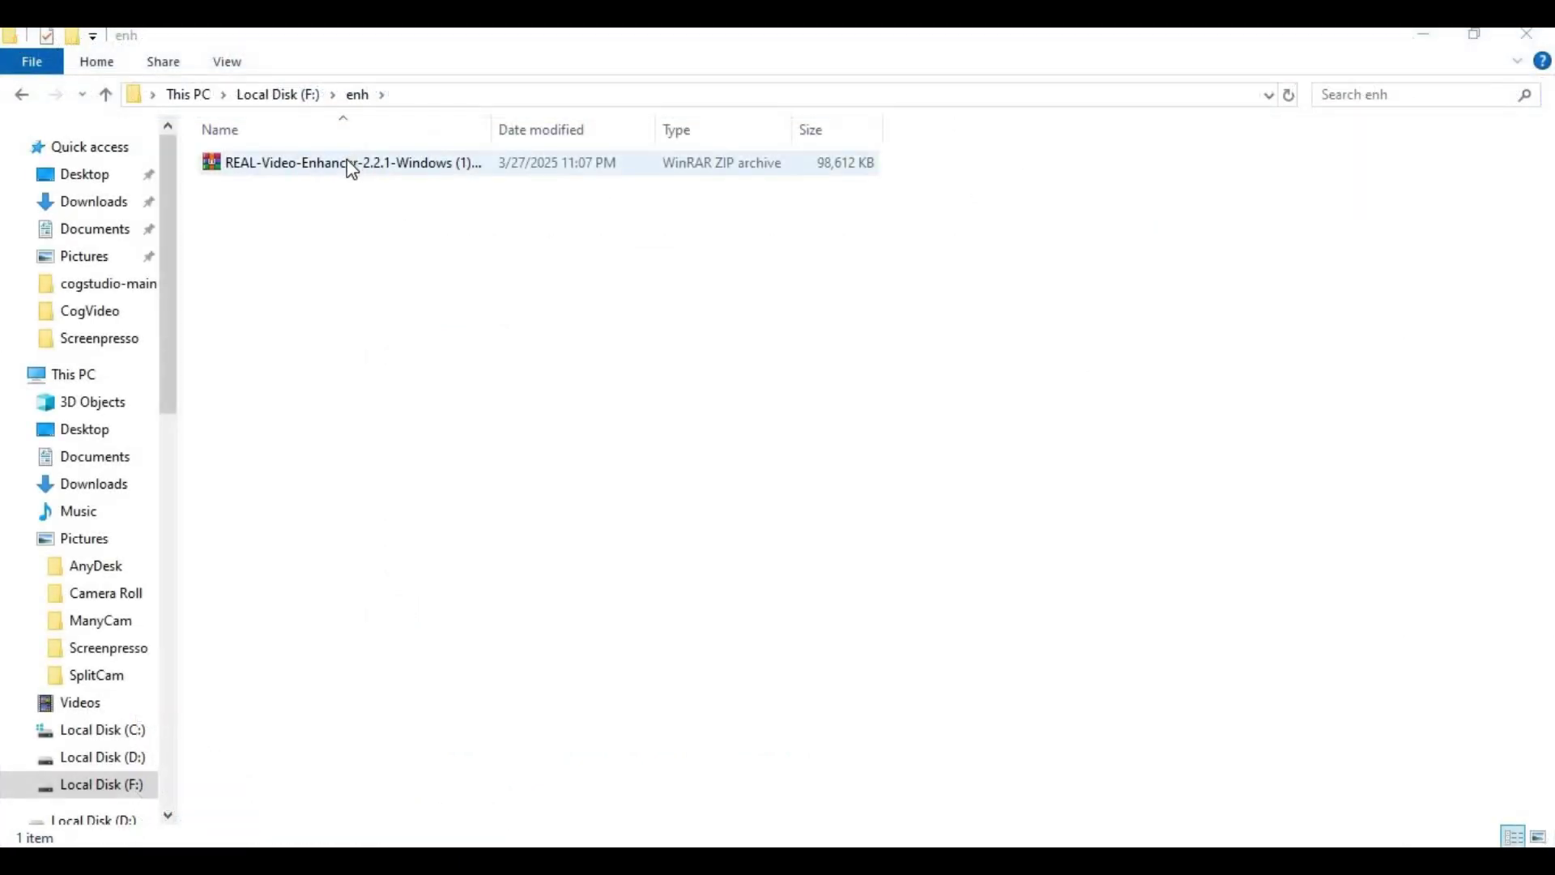
Extract the downloaded zip into F:\enh and open the resulting REAL-Video-Enhancer folder
right_click(348, 162)
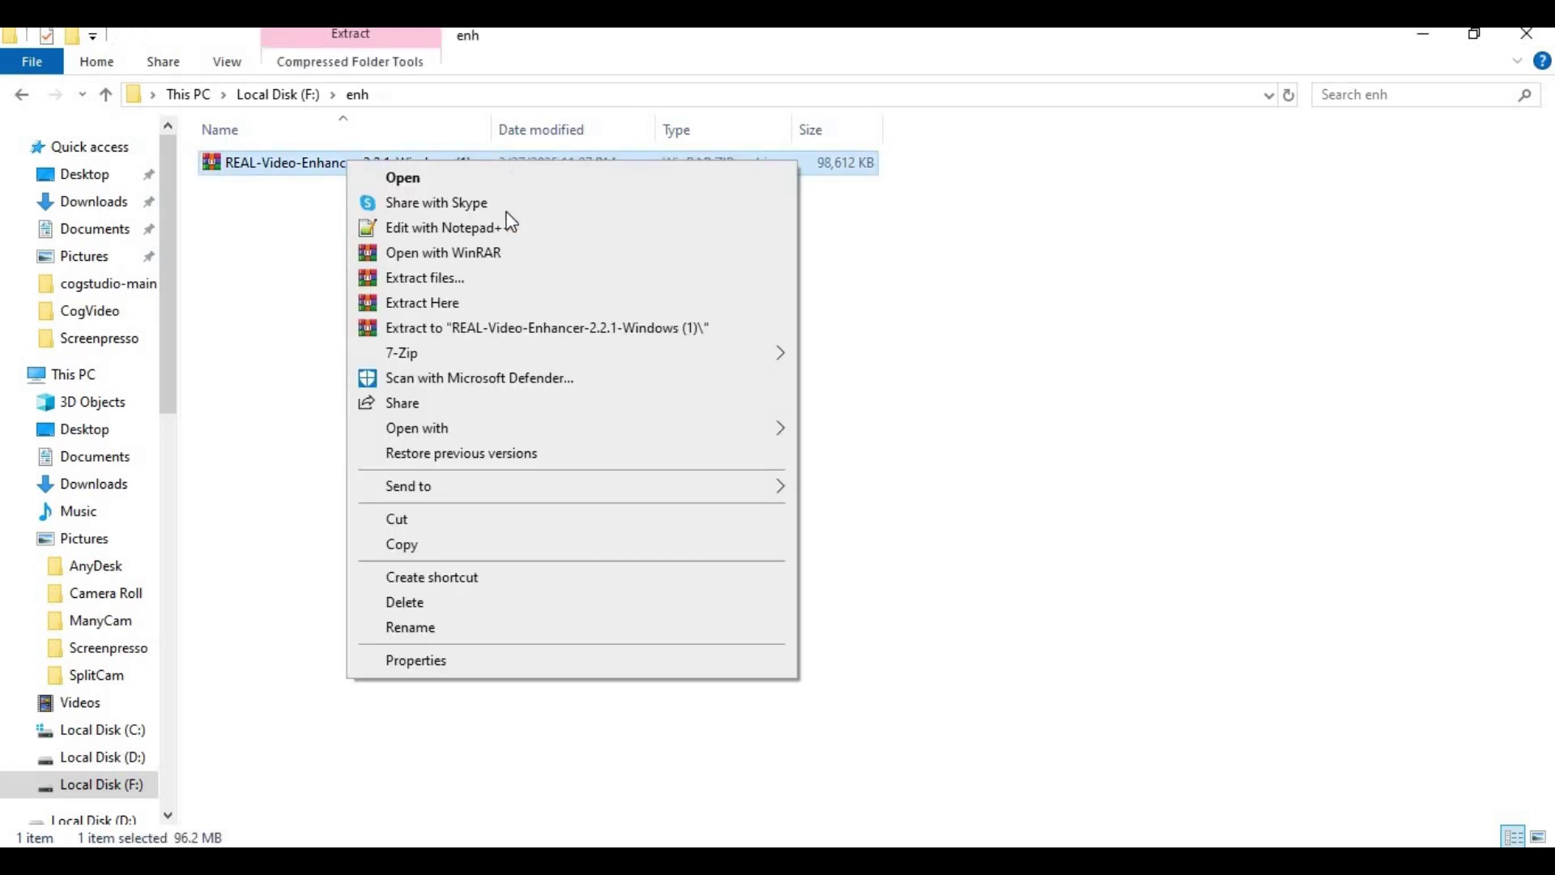
left_click(618, 302)
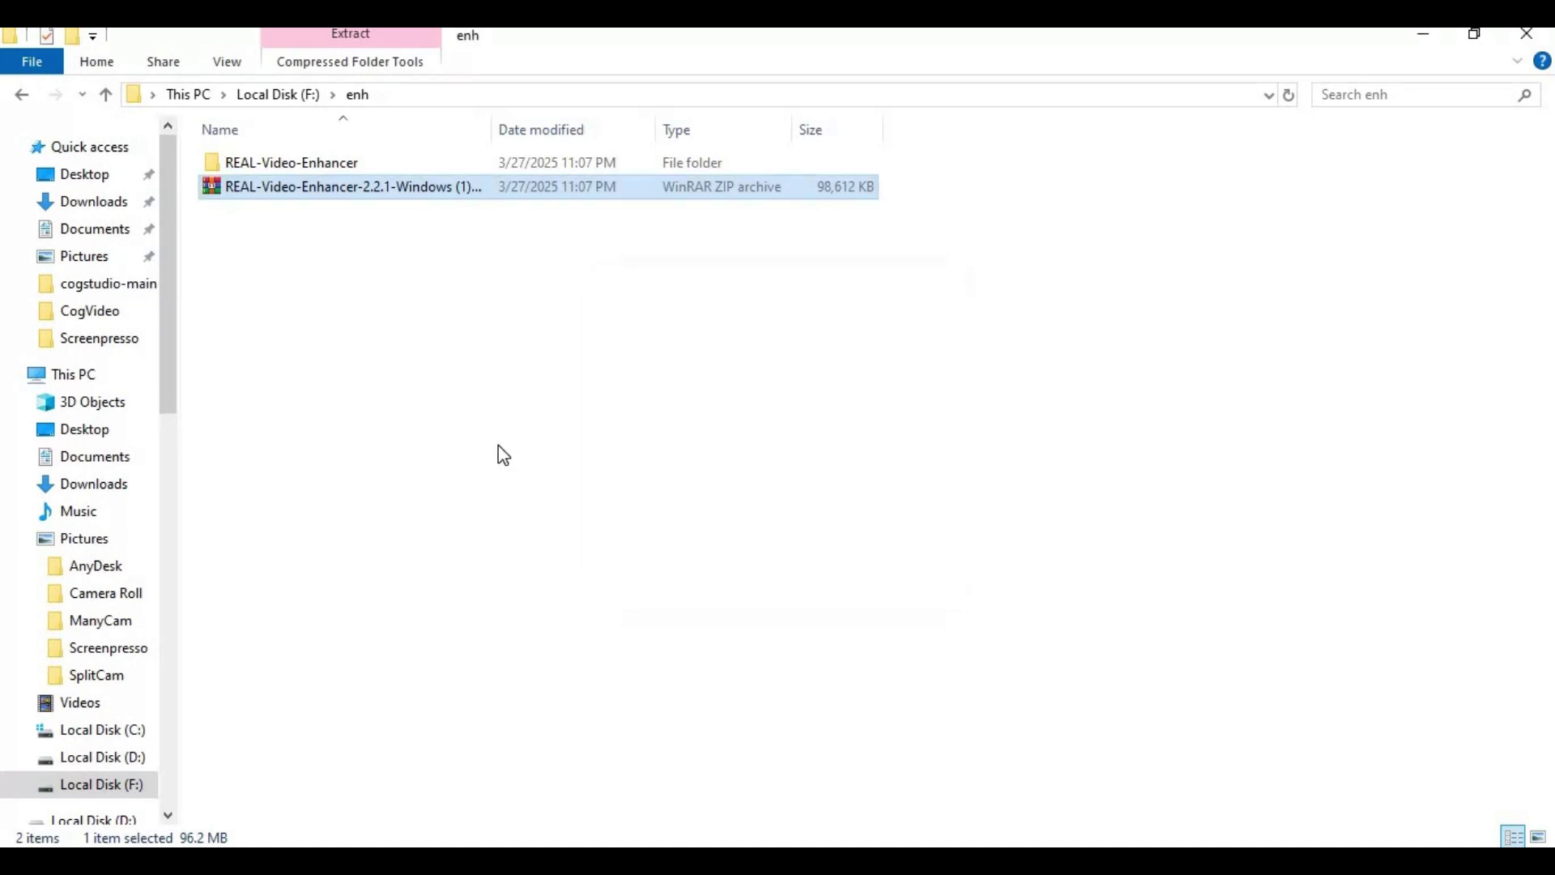
double_click(279, 168)
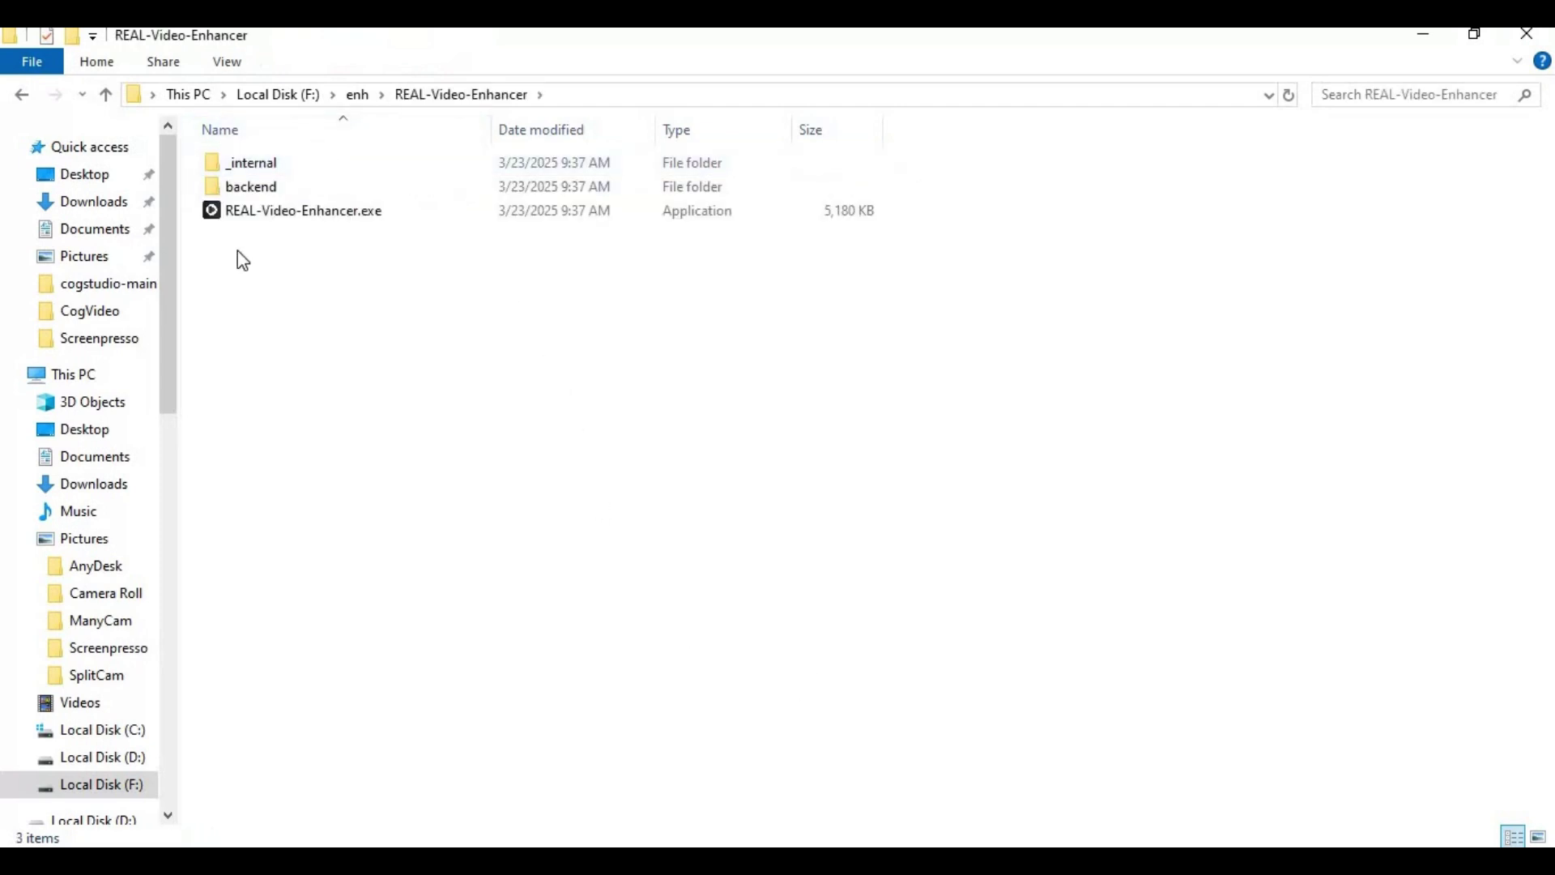
Launch REAL-Video-Enhancer.exe and wait for the Select Dependencies window
double_click(302, 217)
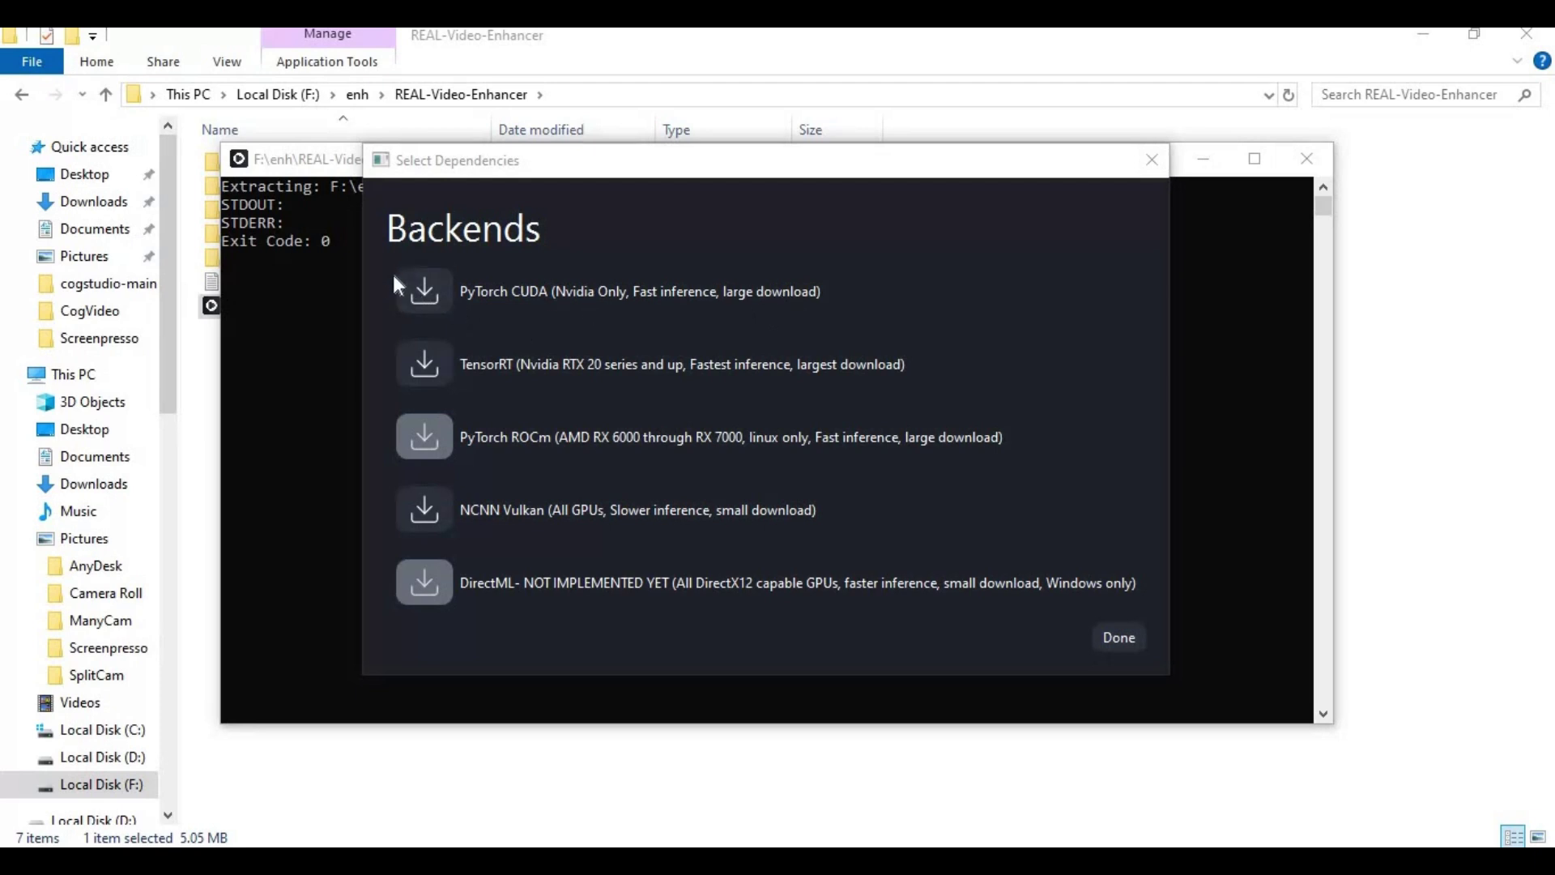
Download the PyTorch CUDA backend and finish the backend setup
left_click(430, 293)
left_click(1114, 639)
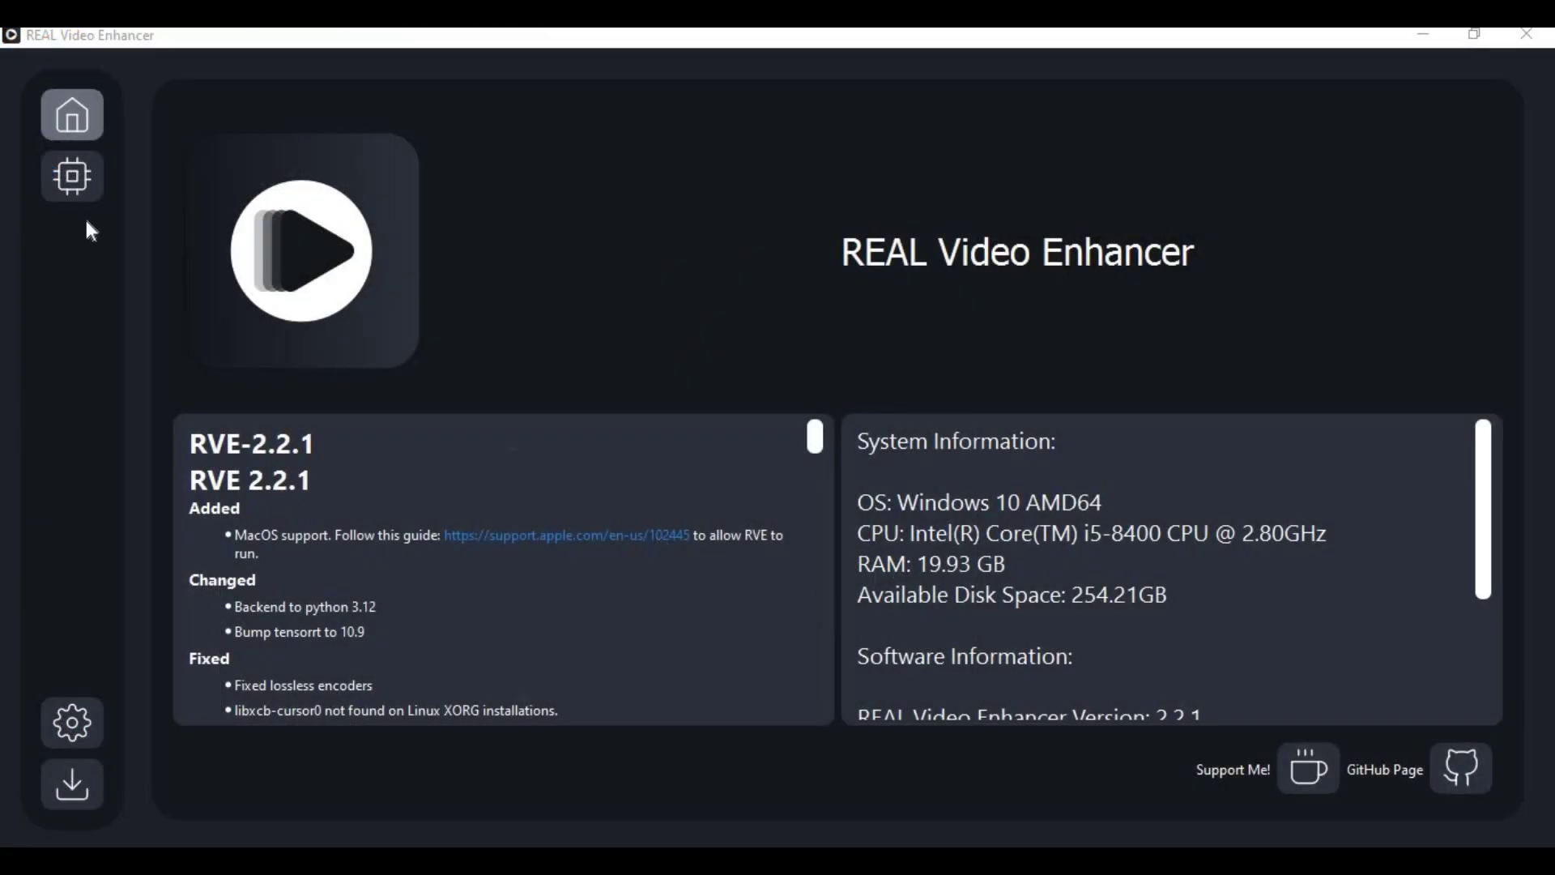
left_click(77, 173)
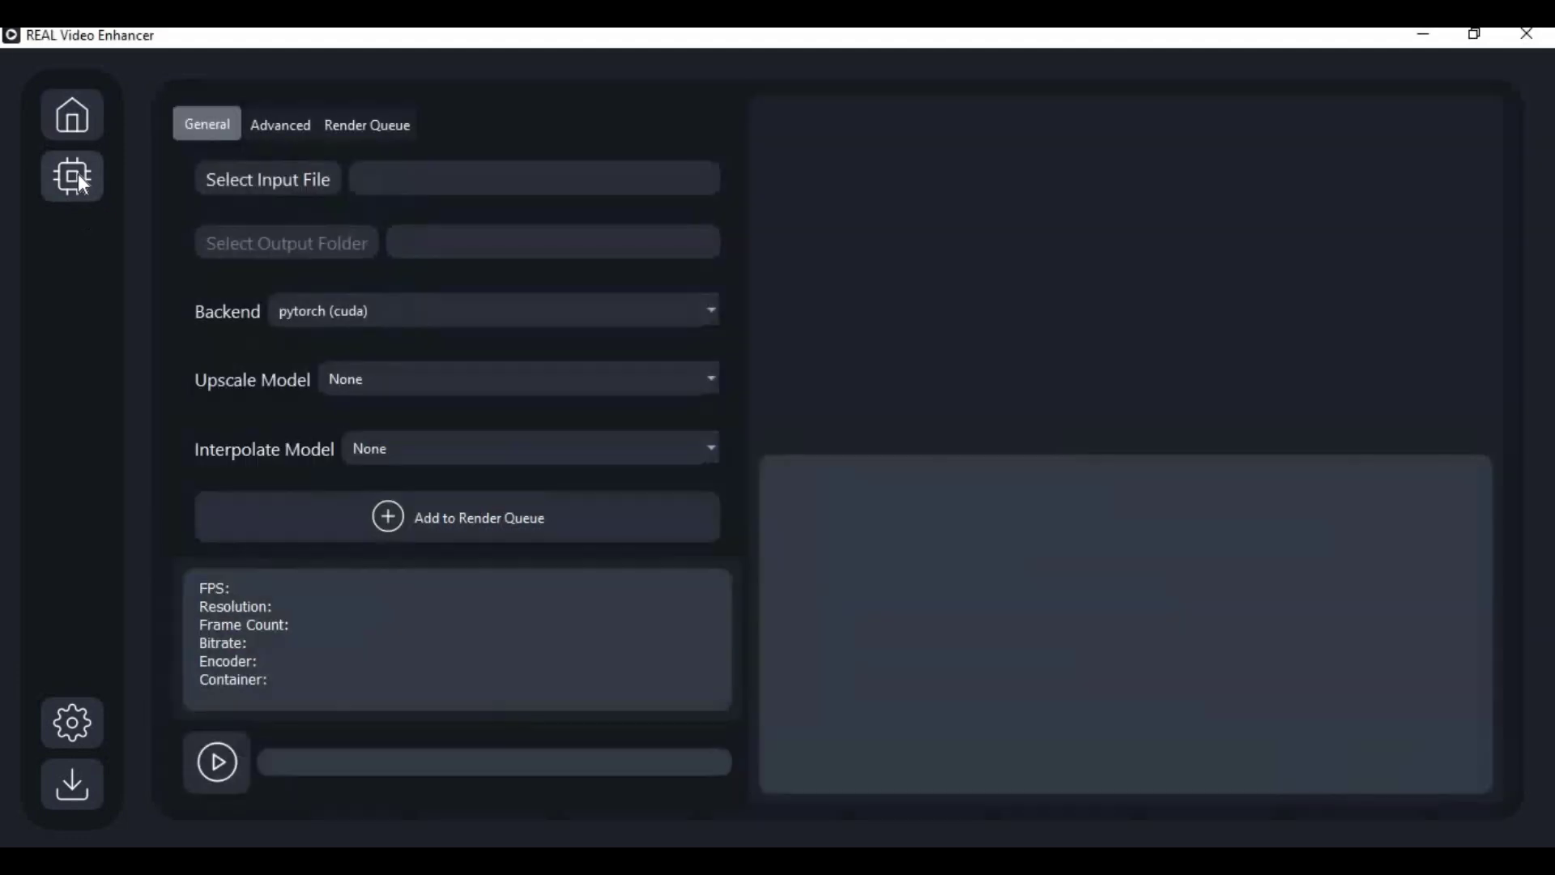
left_click(214, 182)
left_click(113, 246)
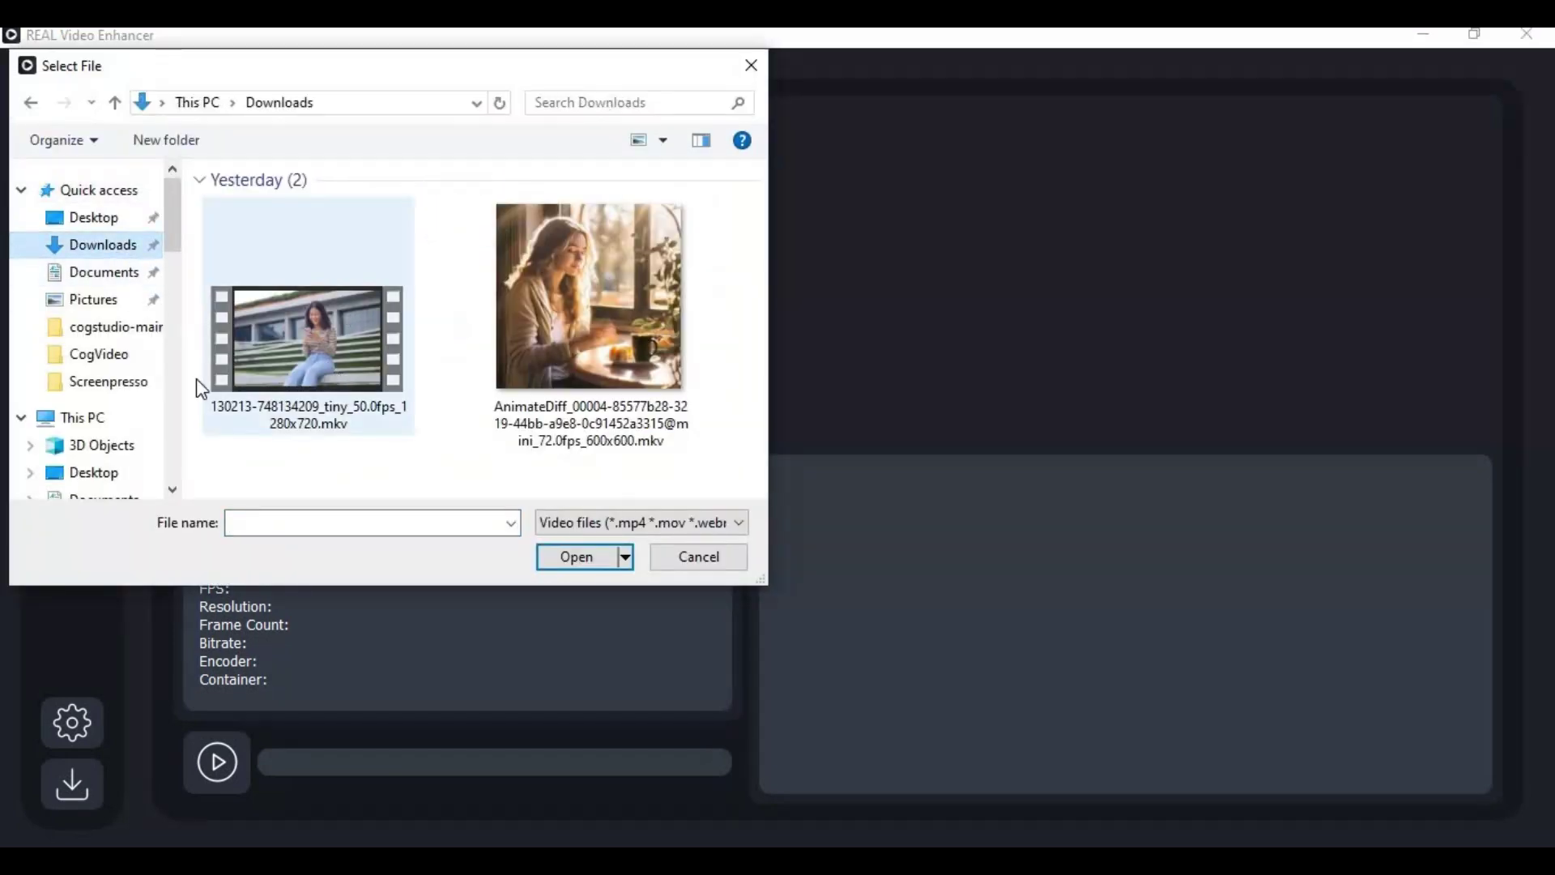
left_click(94, 451)
left_click(538, 399)
left_click(577, 556)
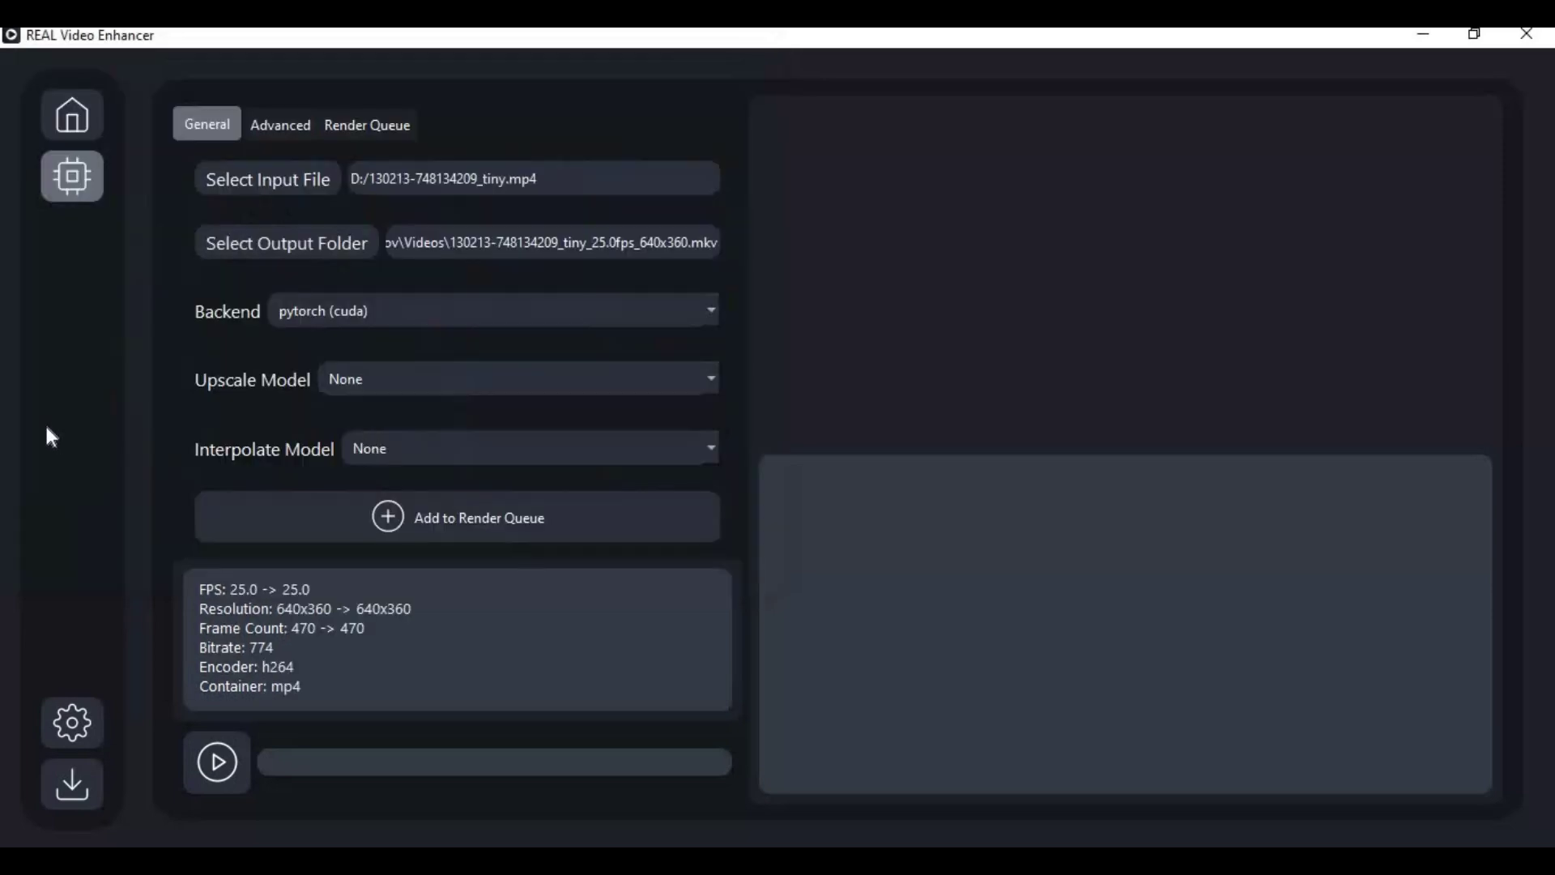
Set Downloads as the output folder
left_click(279, 248)
left_click(132, 250)
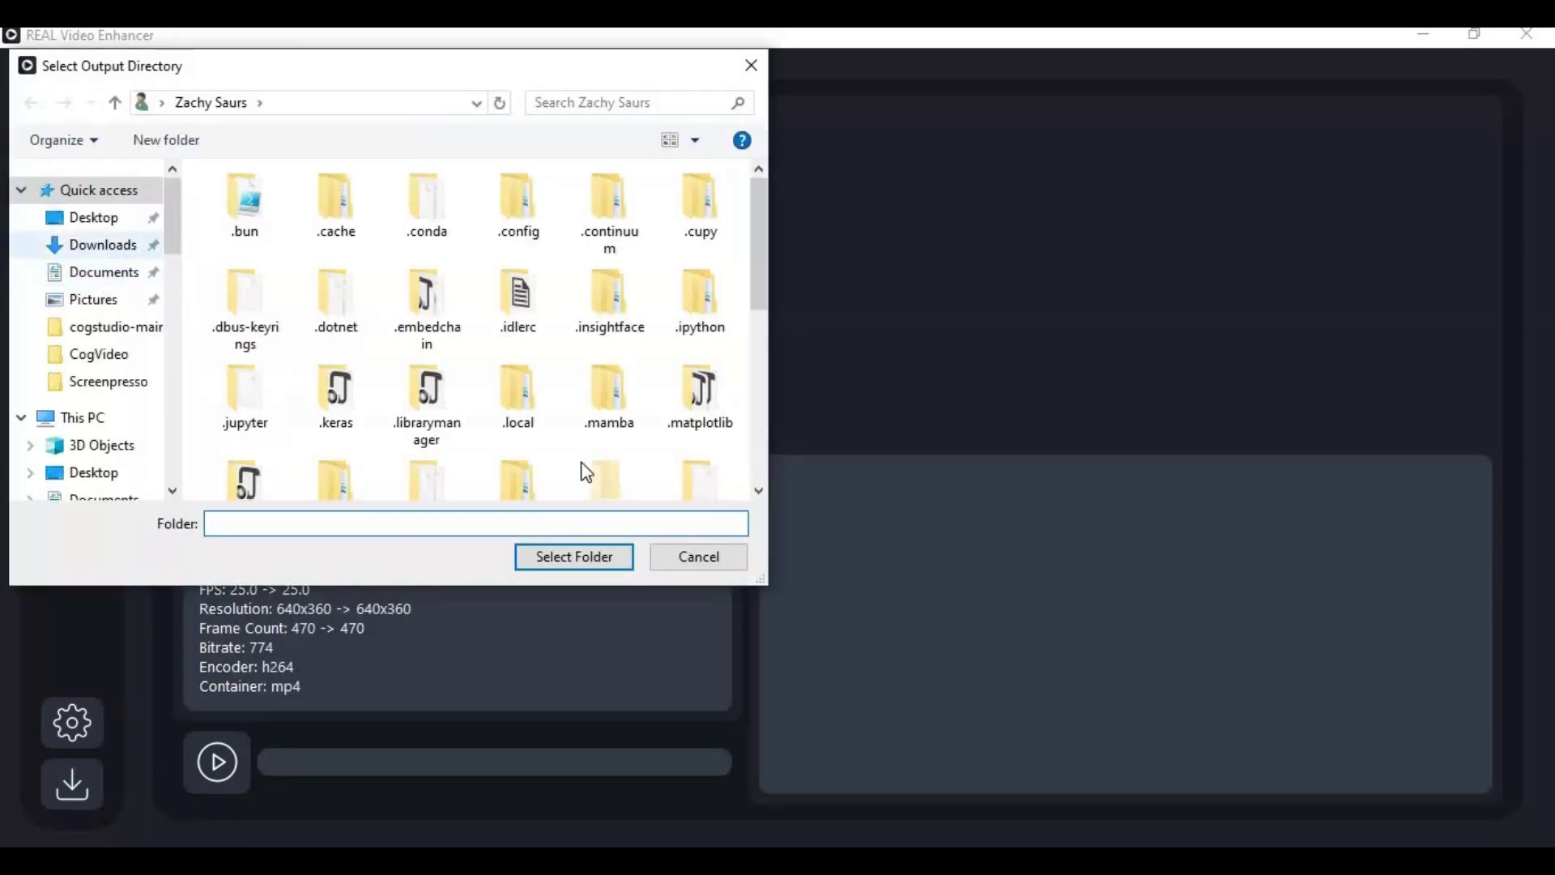
left_click(527, 556)
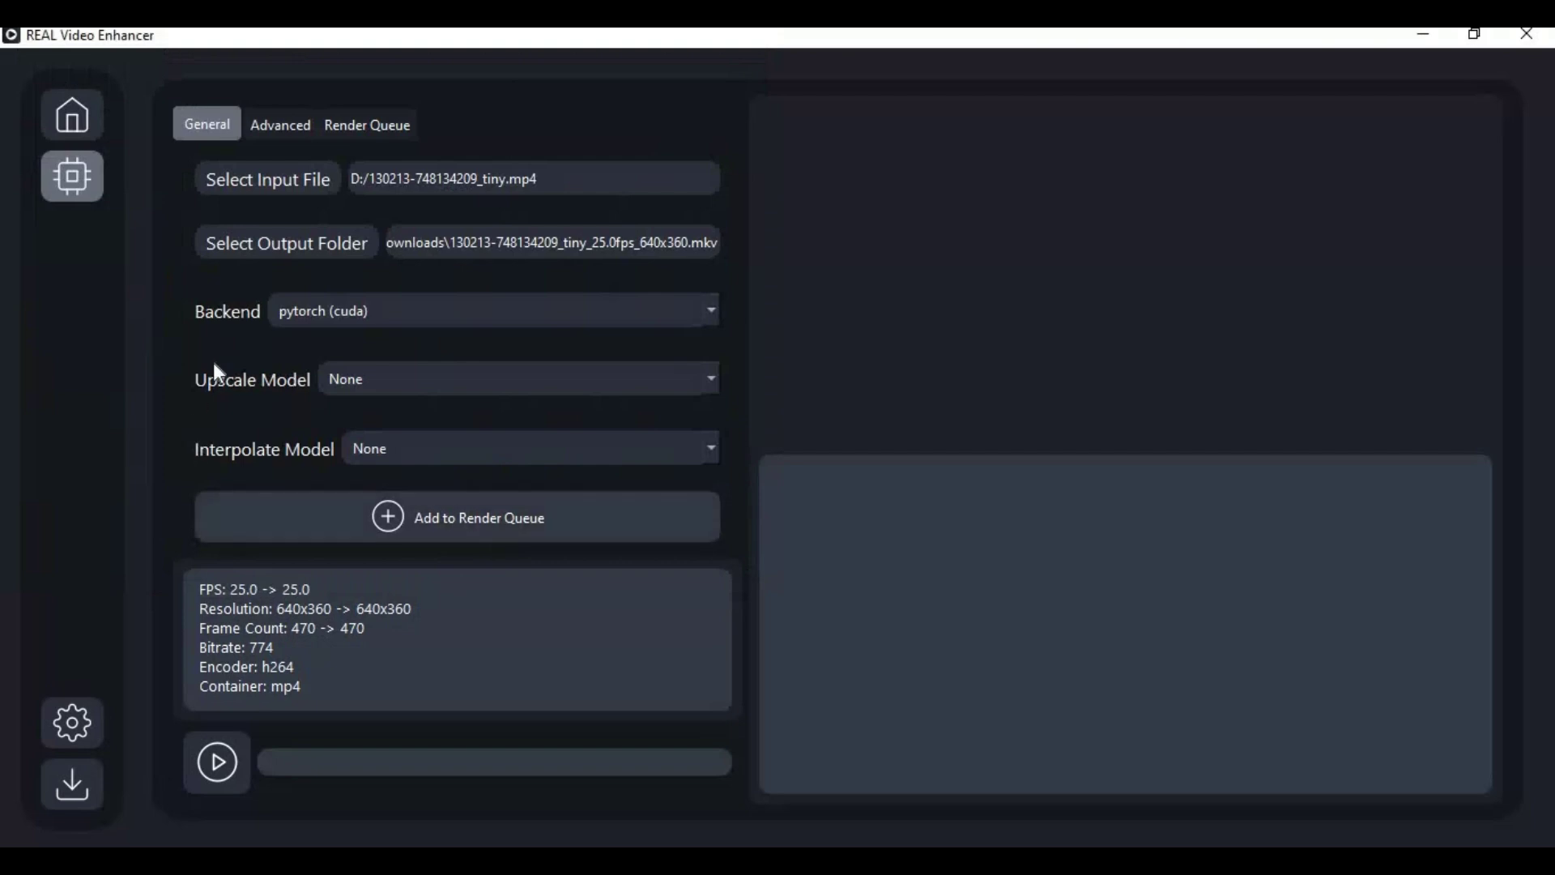
left_click(429, 318)
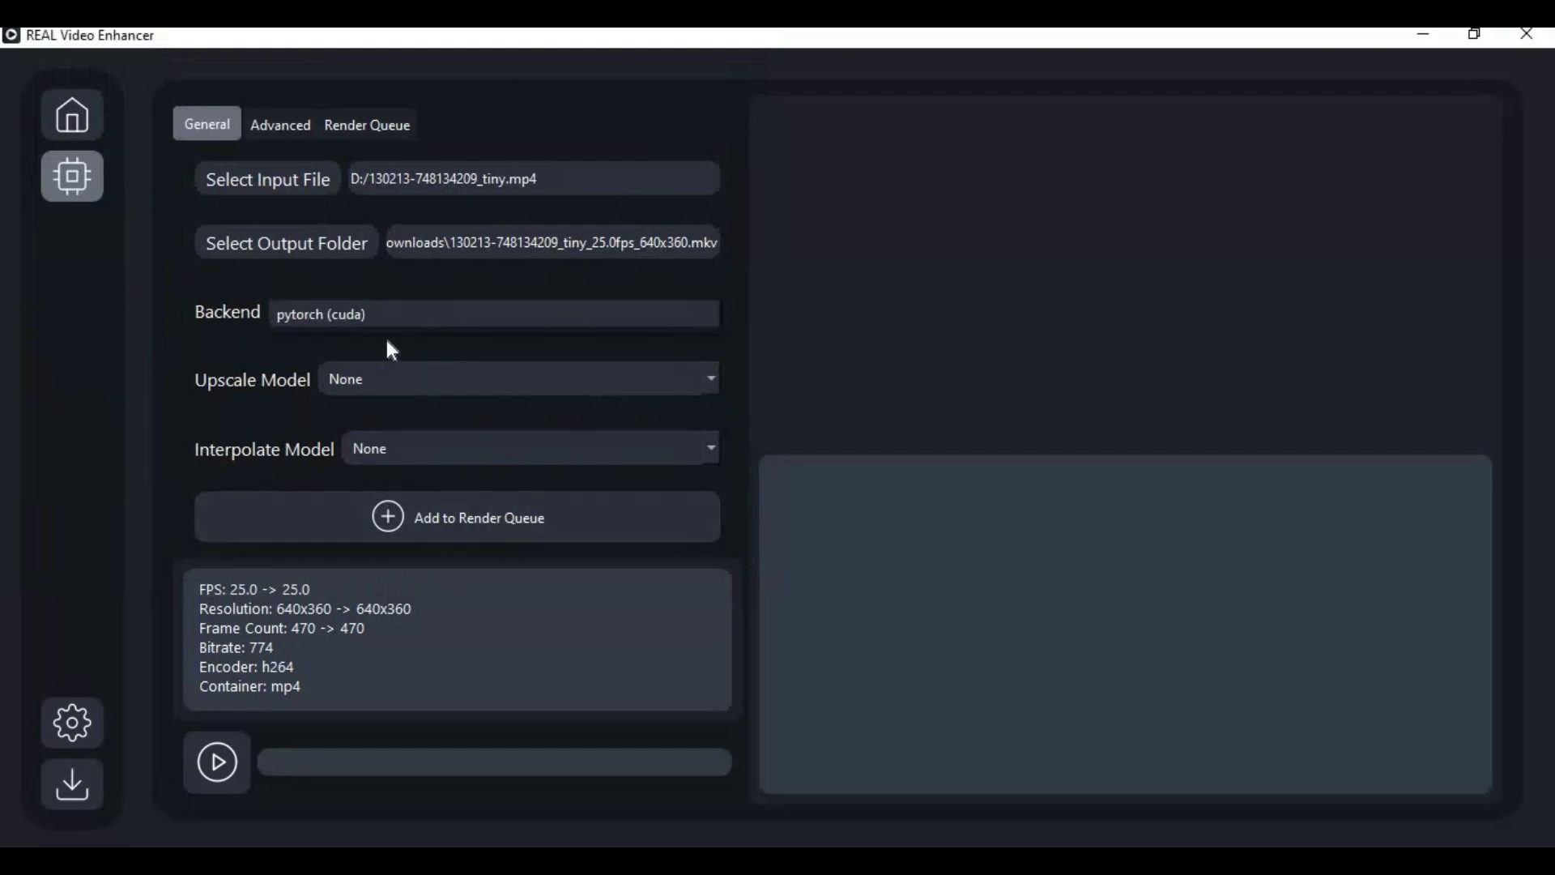
Try SPAN Nomos8k 4X and OpenProteus 2X, then settle on RealESRGAN JaNai V3 (Animation) 2X
left_click(453, 392)
left_click(452, 392)
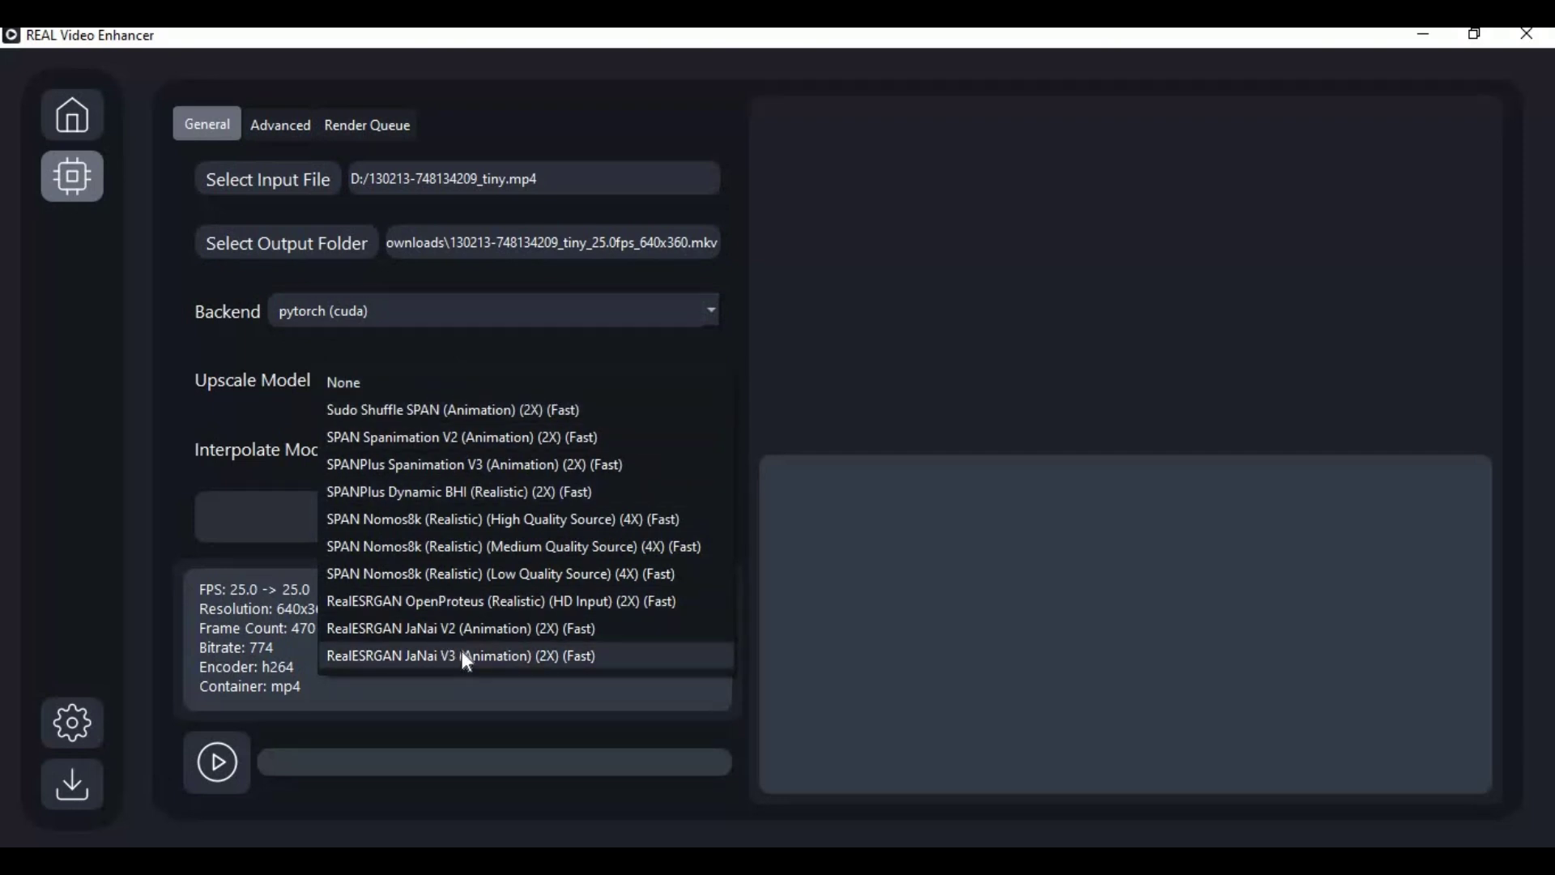
left_click(564, 576)
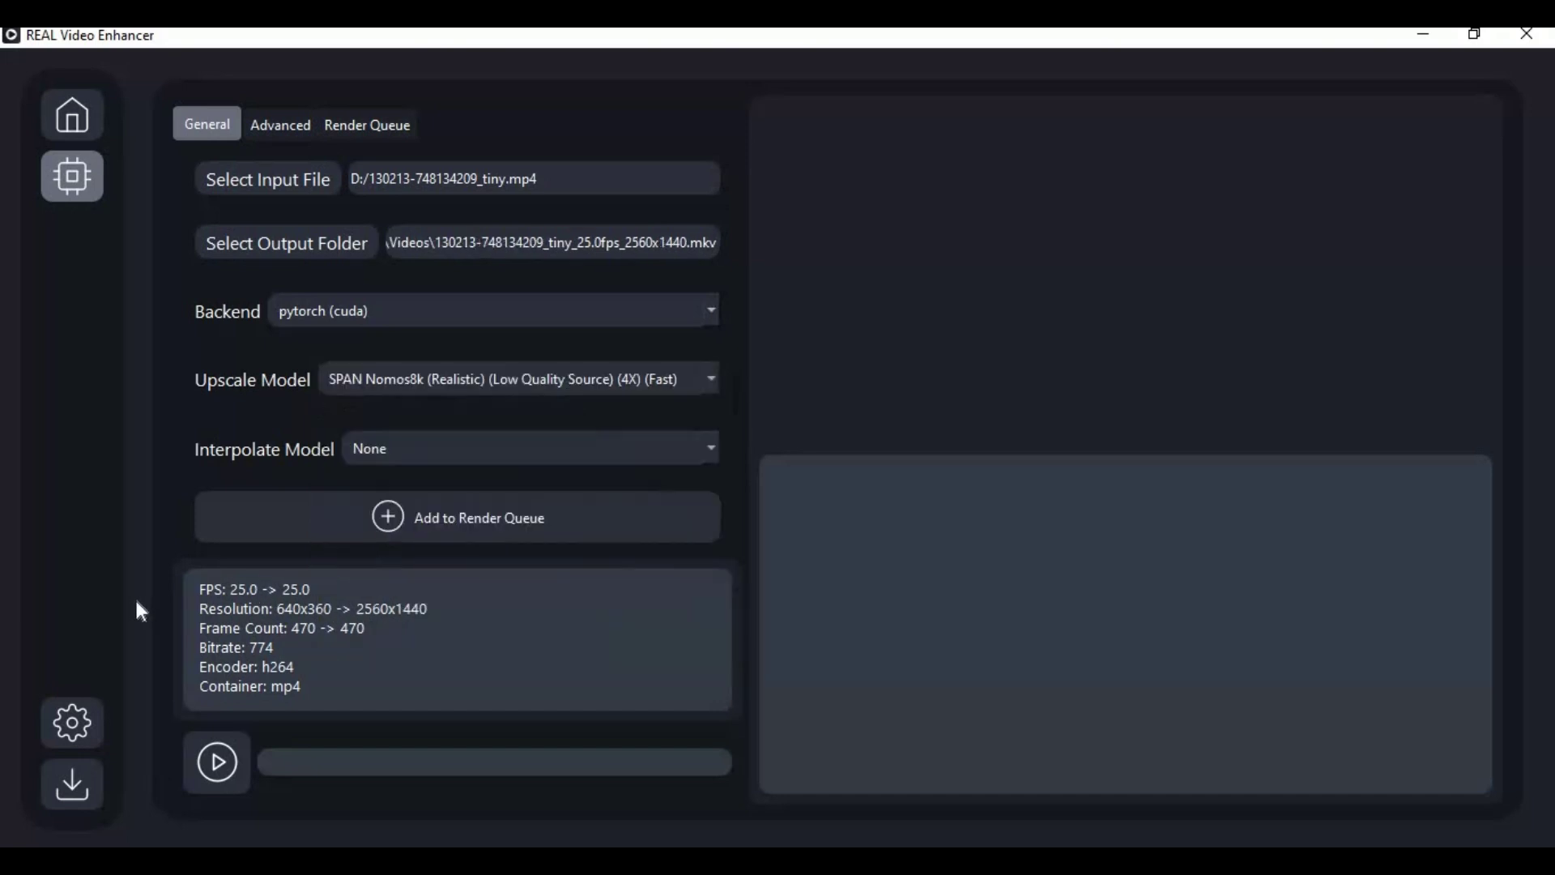
left_click(583, 382)
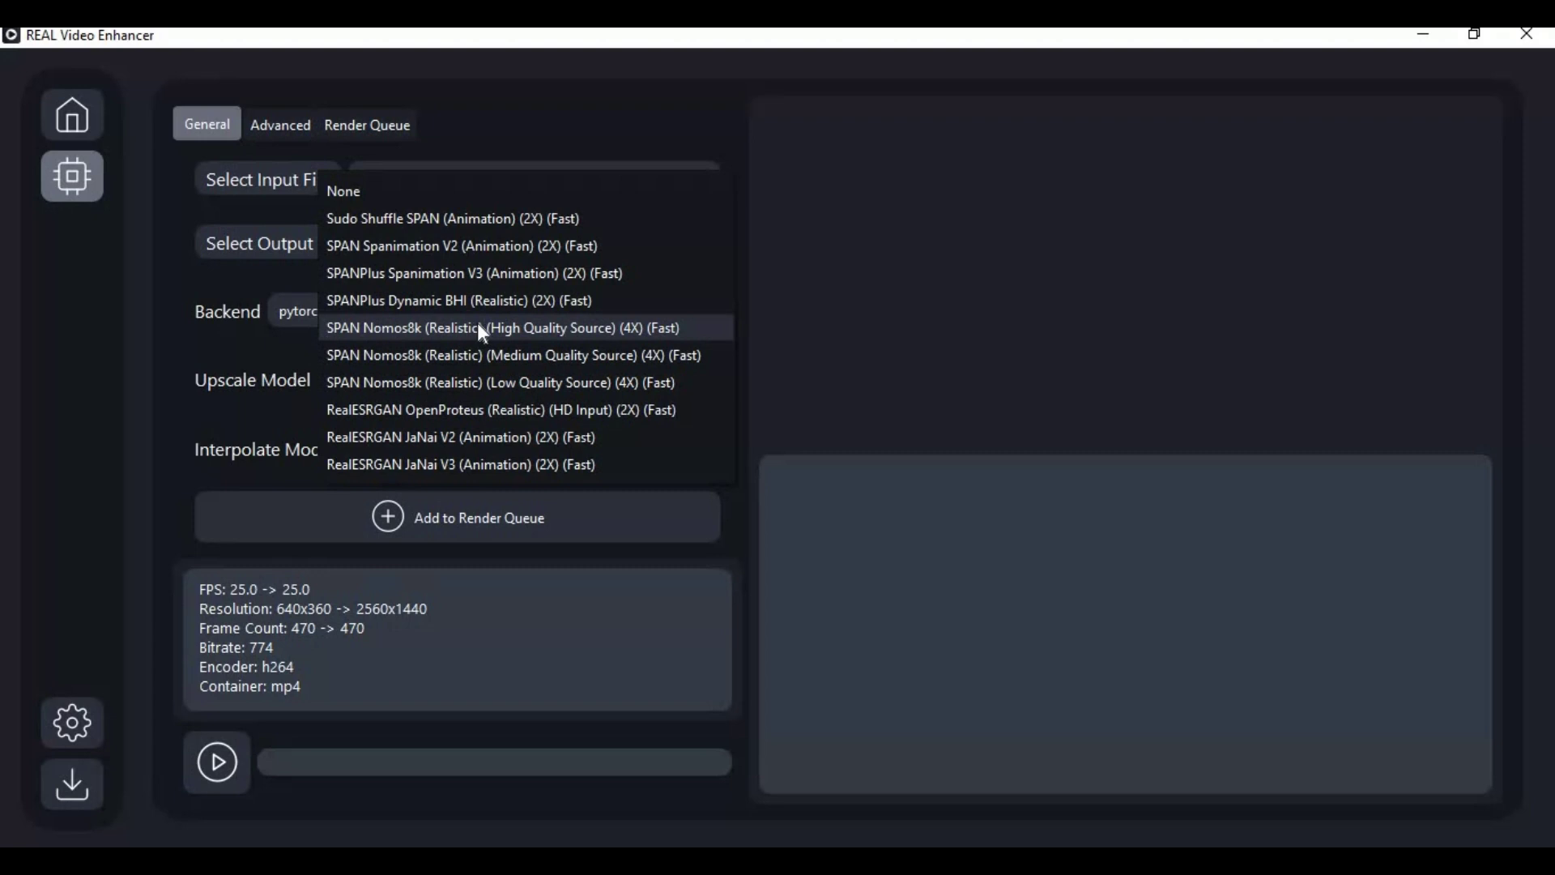
left_click(495, 411)
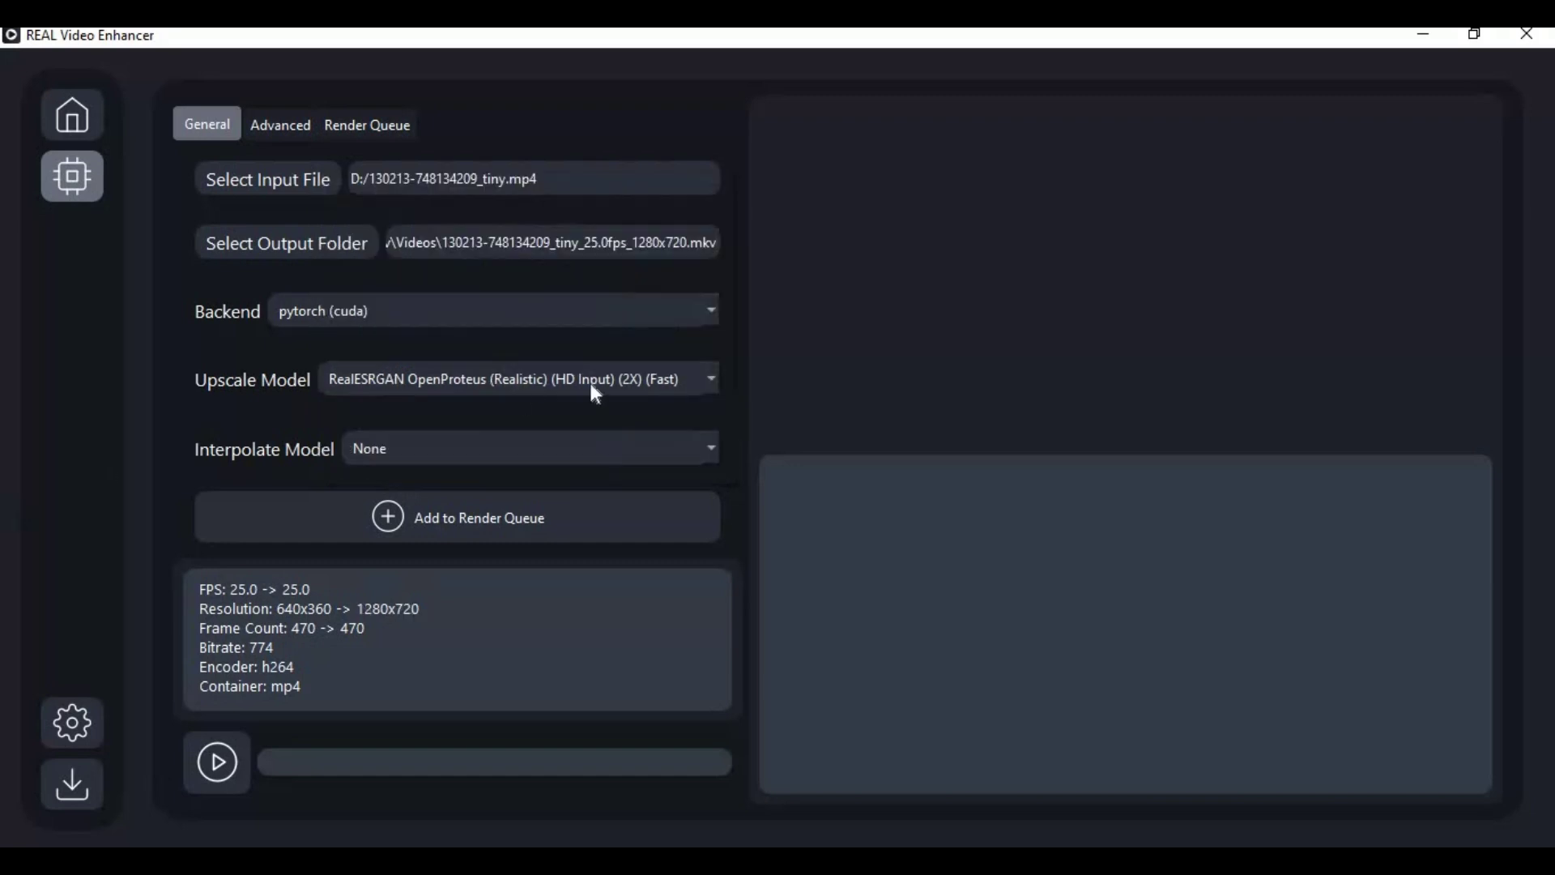
left_click(650, 387)
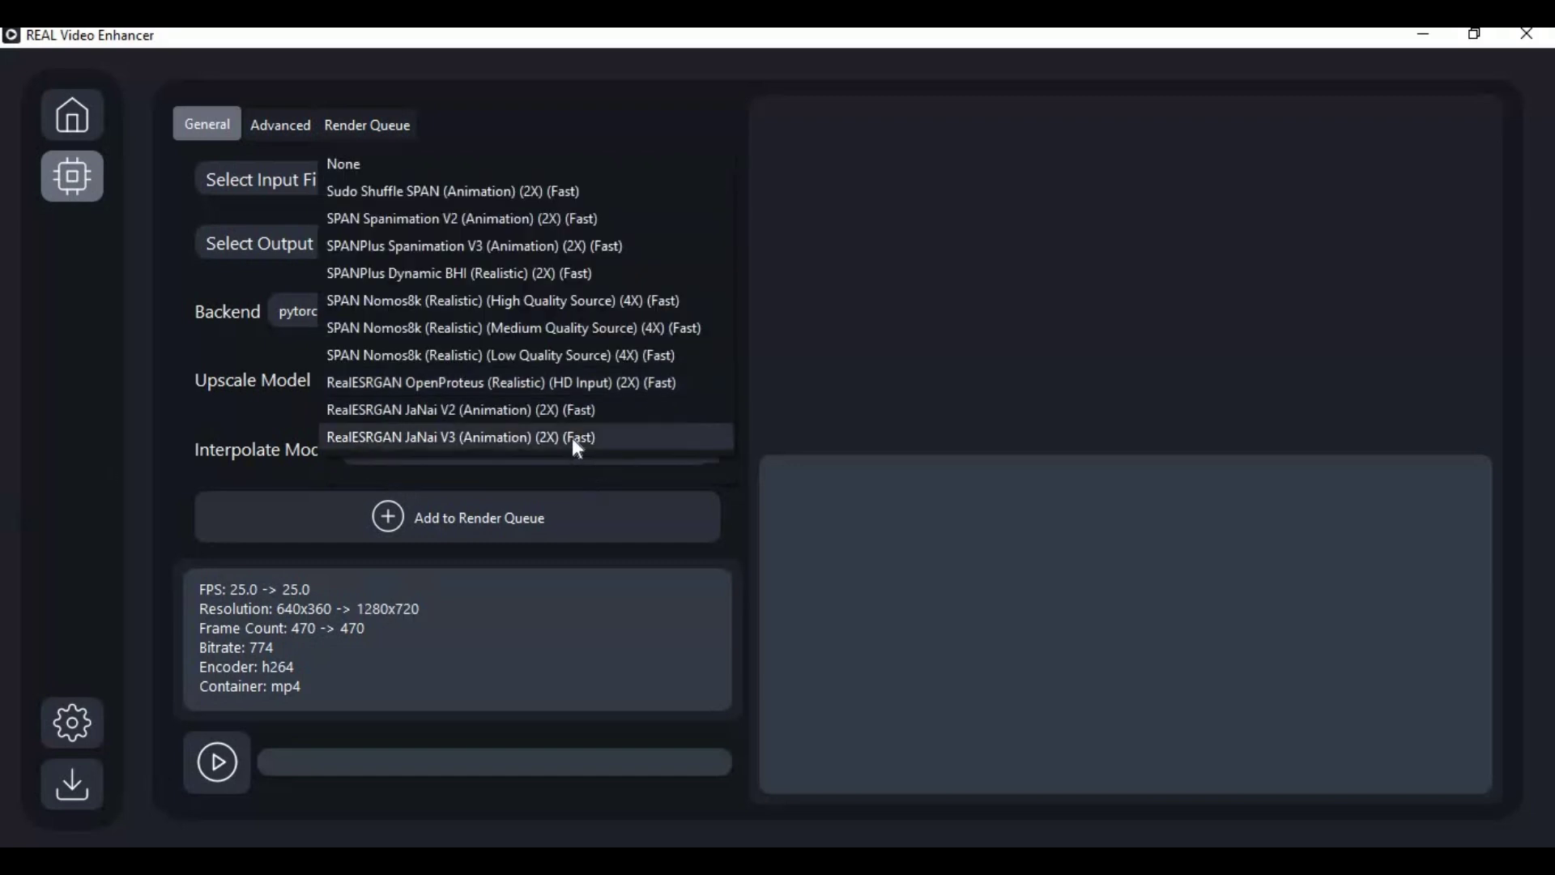
left_click(397, 439)
left_click(454, 448)
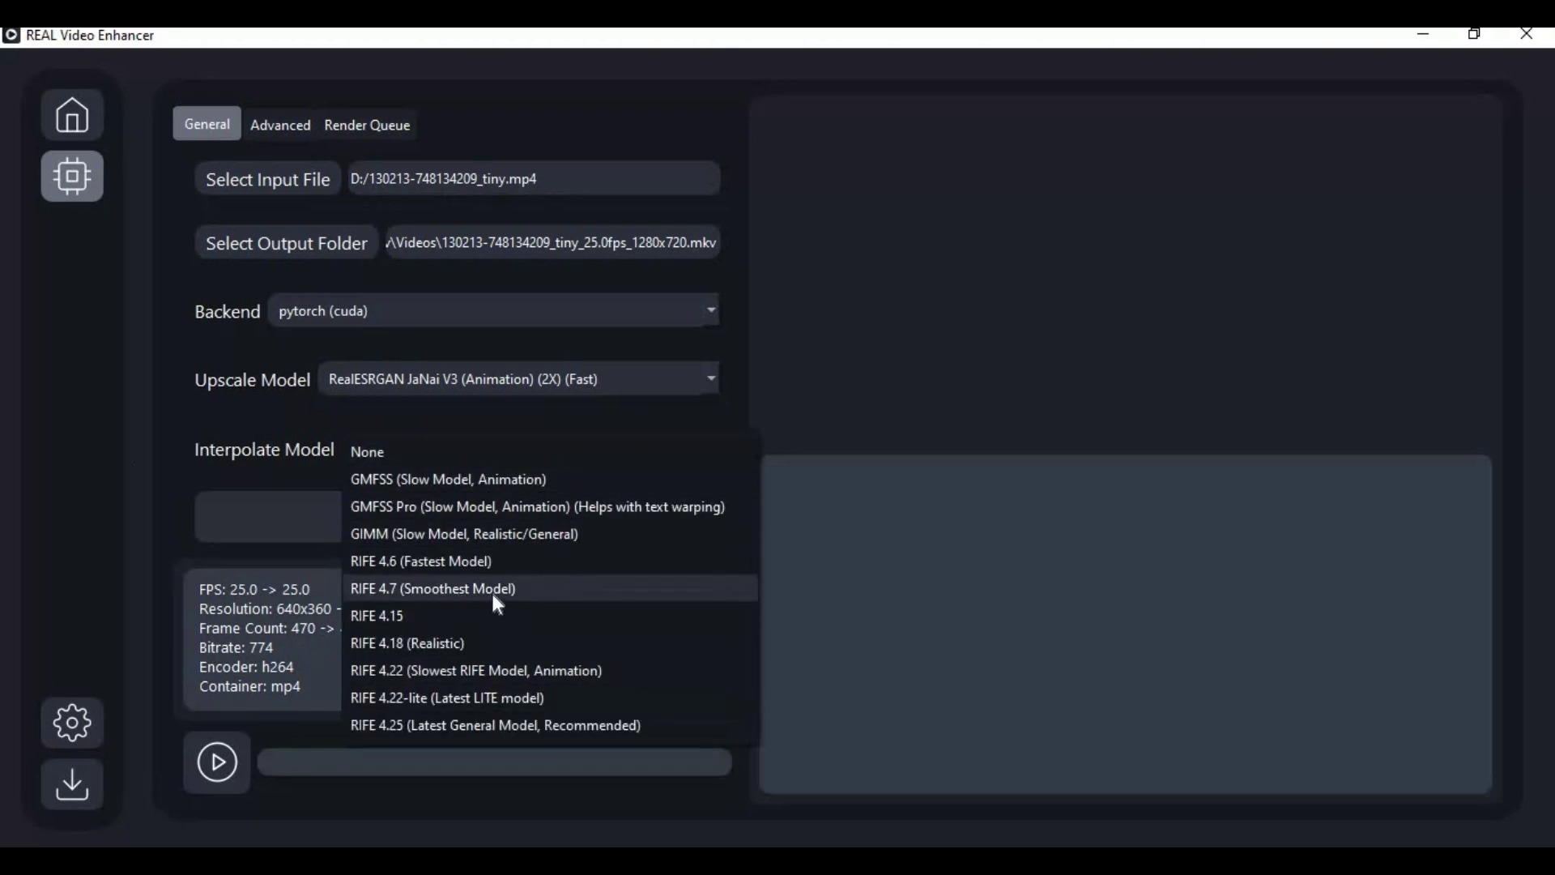
Select RIFE 4.7 (Smoothest Model) at 2.0x interpolation and start the render
left_click(462, 592)
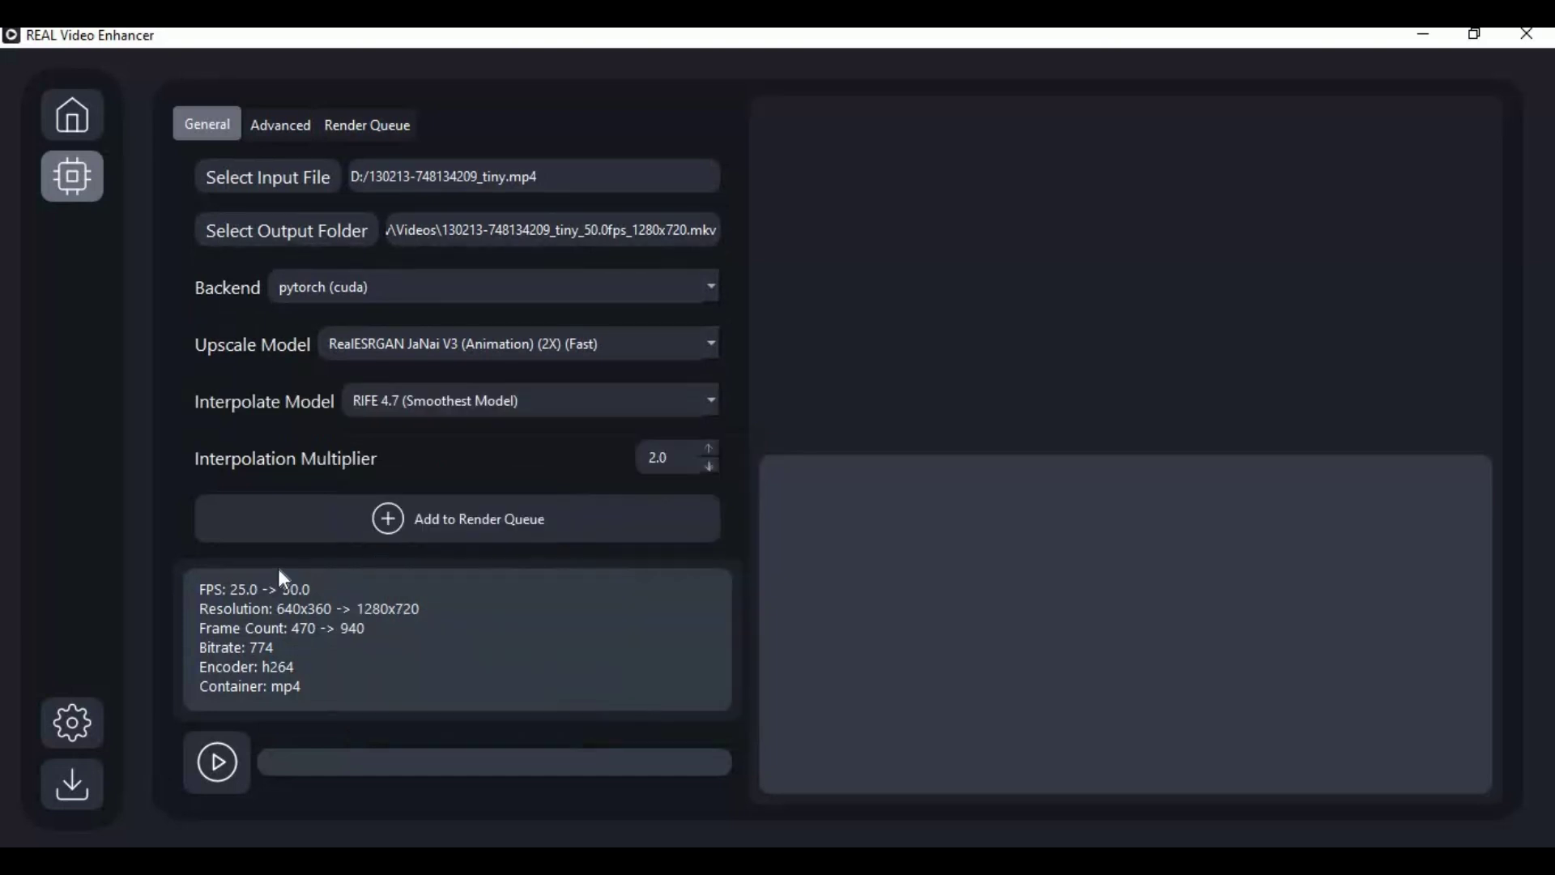
left_click(482, 523)
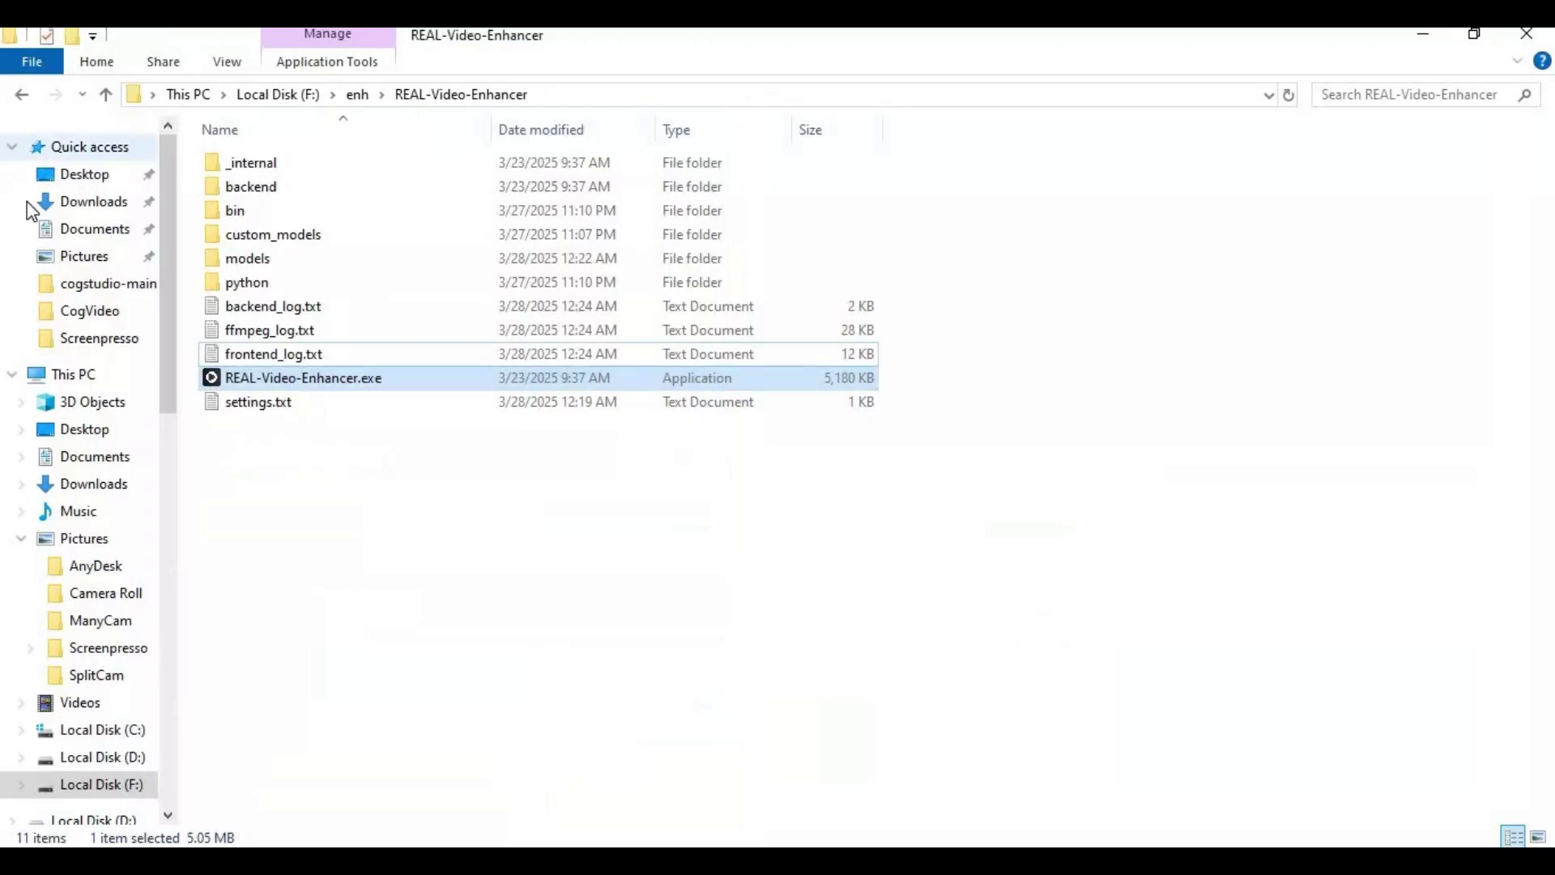
left_click(98, 204)
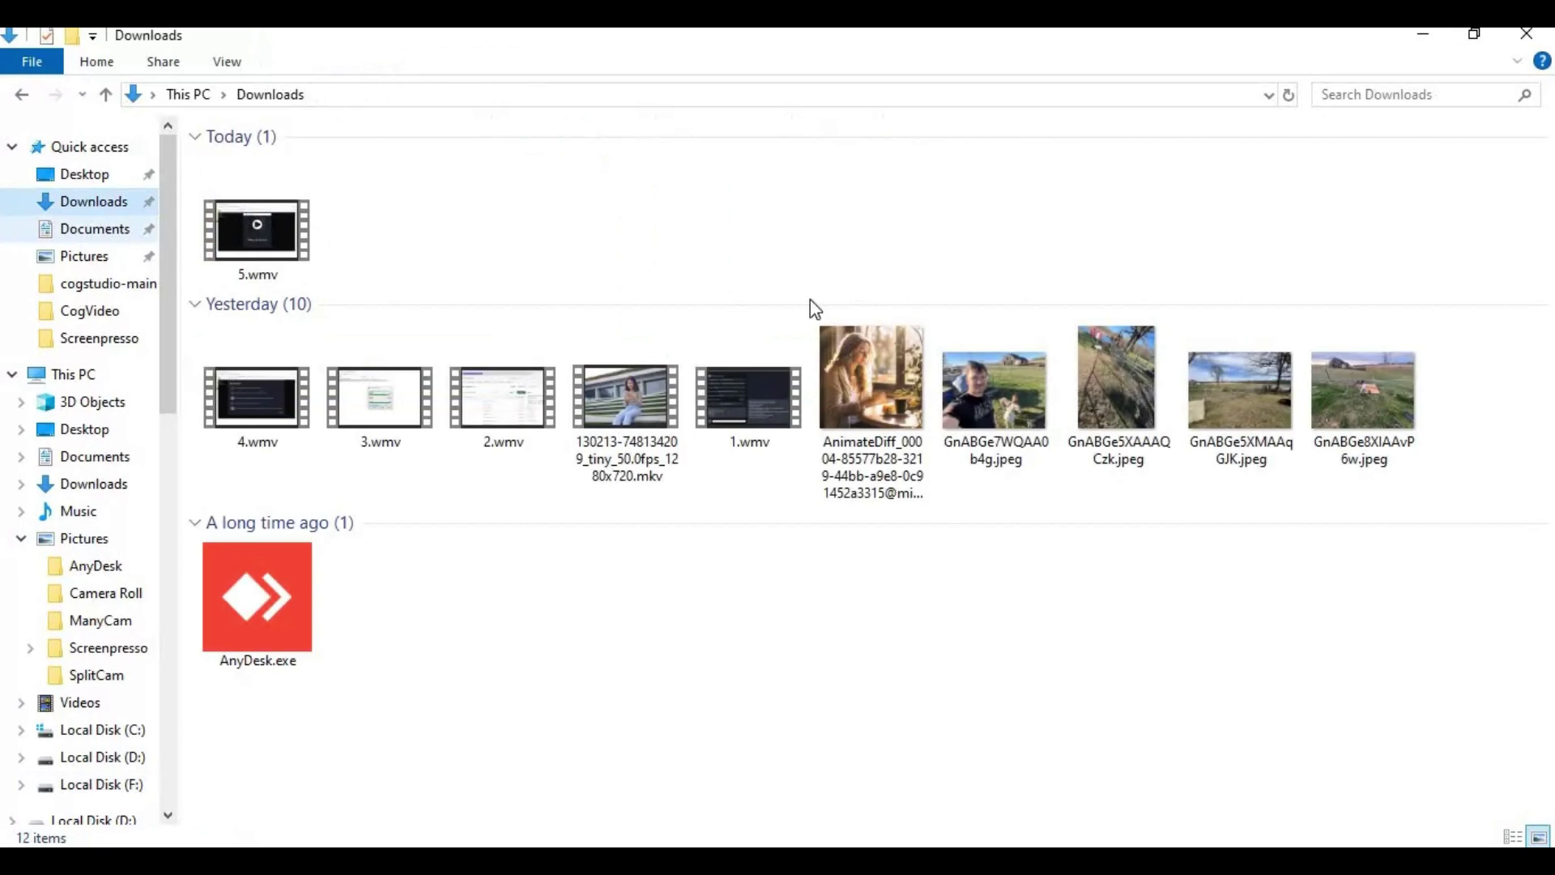